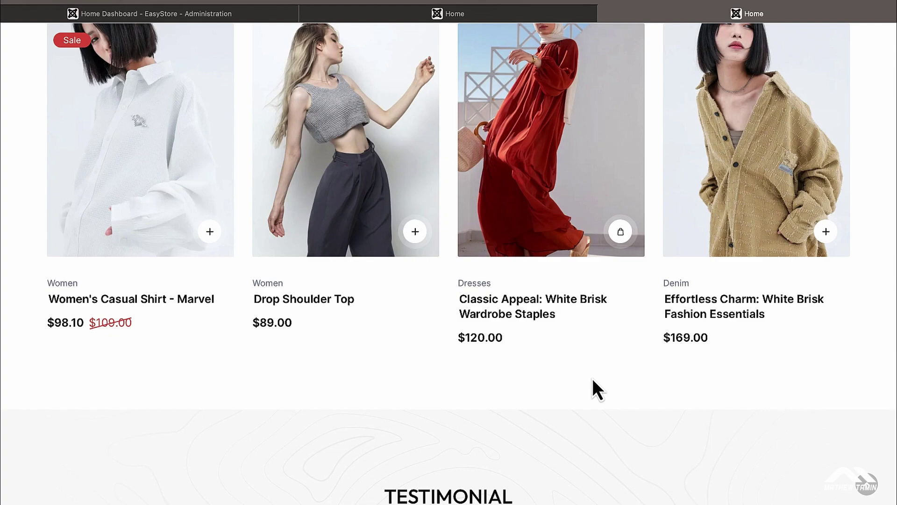
# Compare the finished Allura storefront, the blank Helix Ultimate home page and the Joomla administration dashboard.
pyautogui.scroll(20, 593, 379)
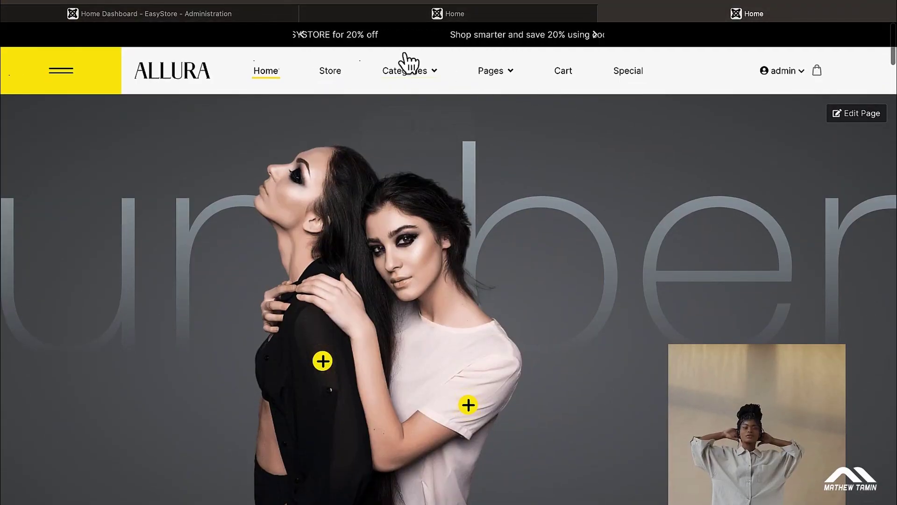
pyautogui.click(234, 15)
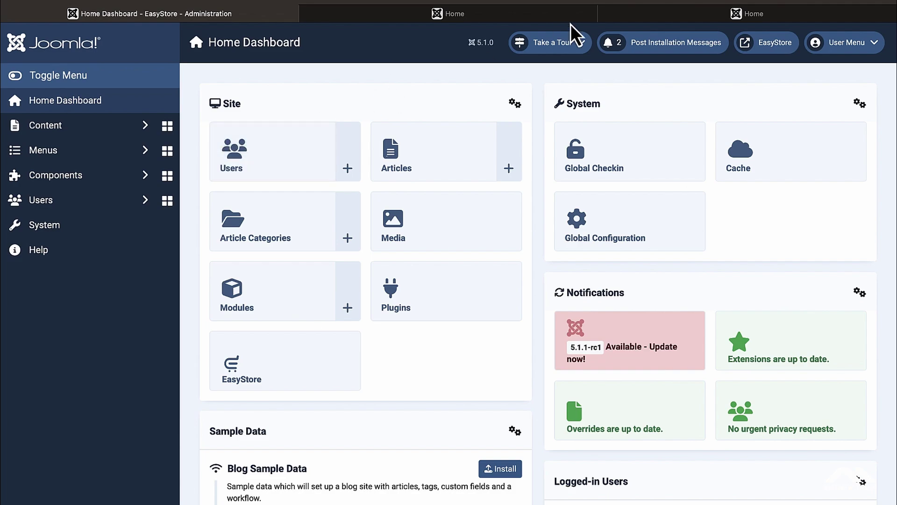
pyautogui.click(638, 16)
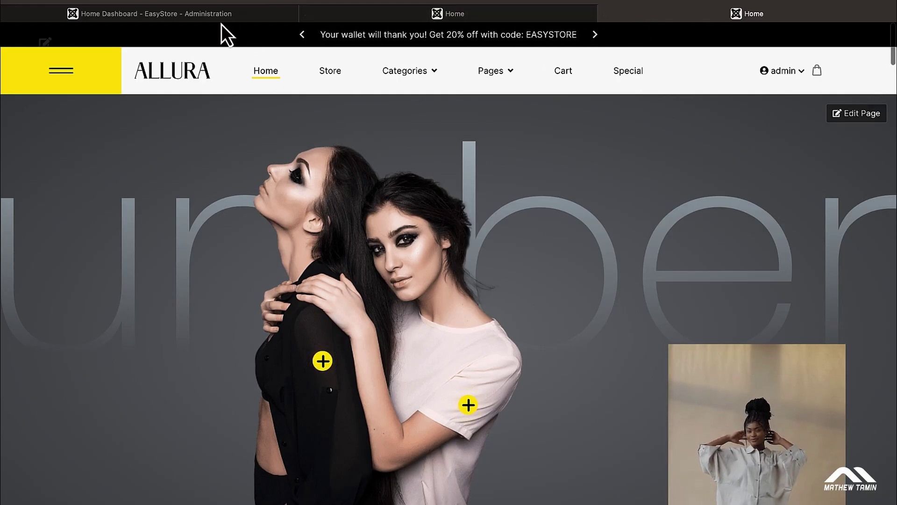
pyautogui.click(201, 21)
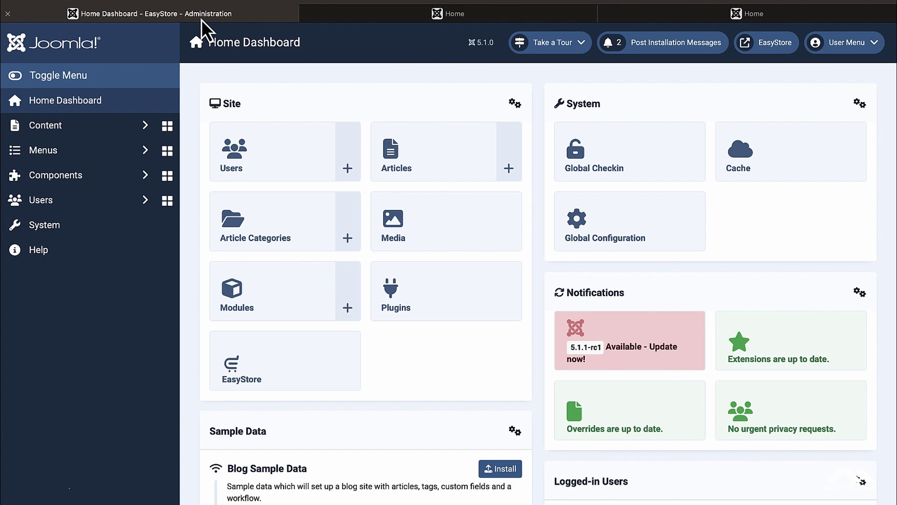
pyautogui.click(335, 16)
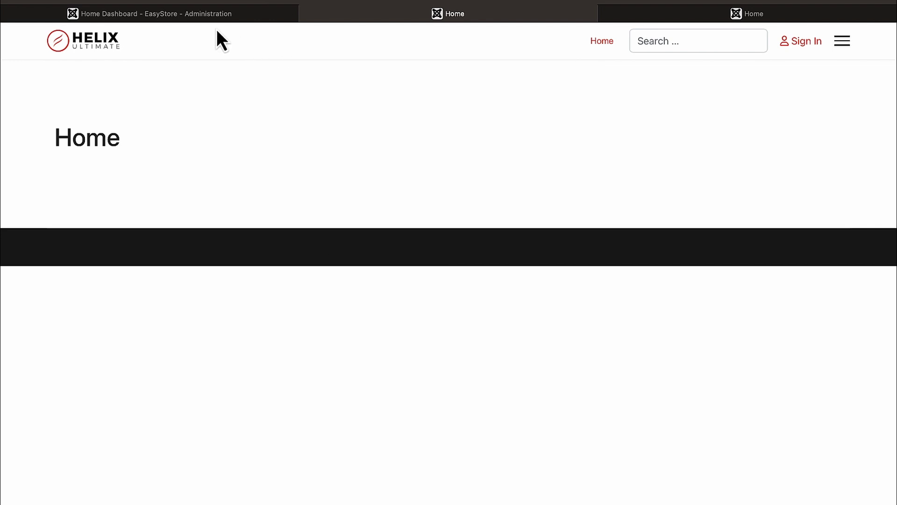
pyautogui.click(172, 20)
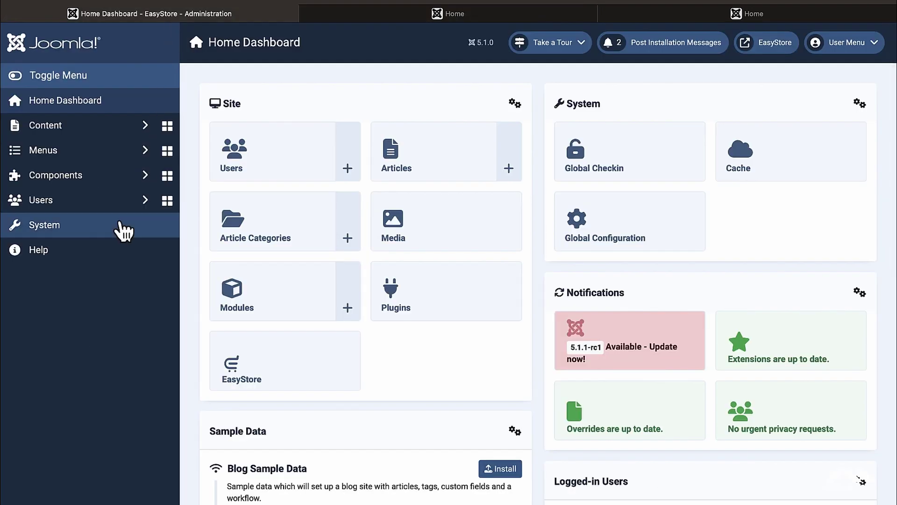
# Open the System dashboard both in a separate browser tab and in the current administration tab.
pyautogui.rightClick(88, 229)
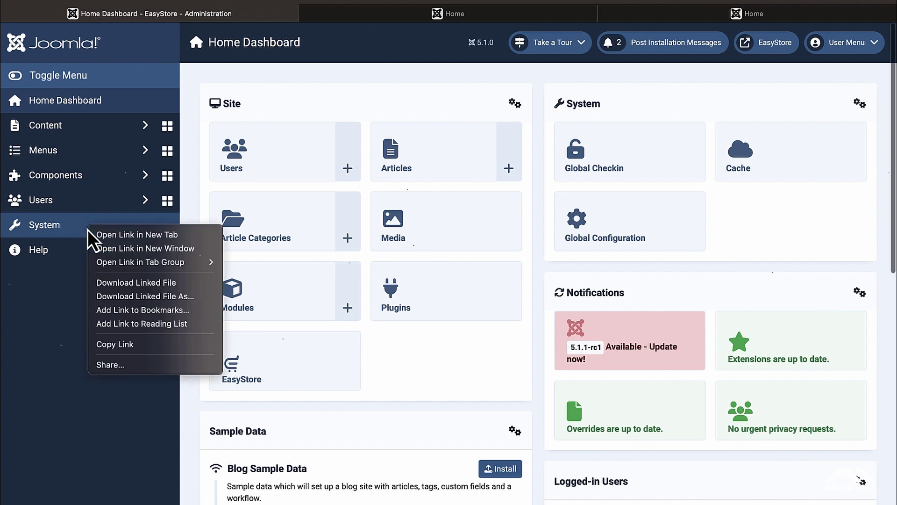
pyautogui.click(112, 233)
pyautogui.click(114, 234)
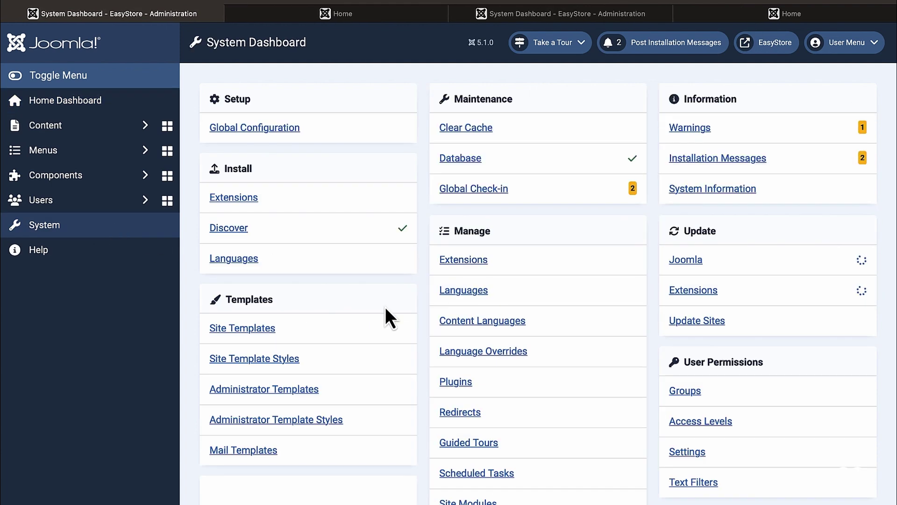
# Open the template options of the site template style "shaper_helixultimate - Default".
pyautogui.click(265, 360)
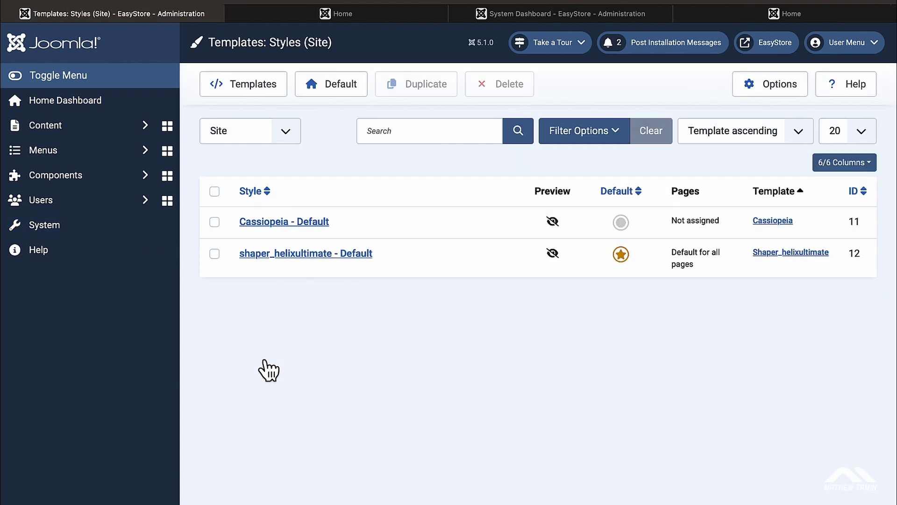
pyautogui.click(321, 261)
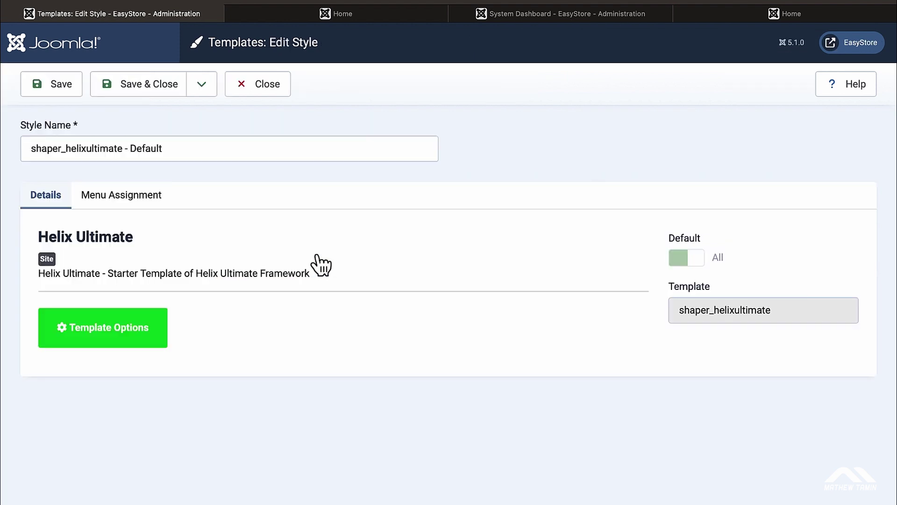
pyautogui.click(121, 332)
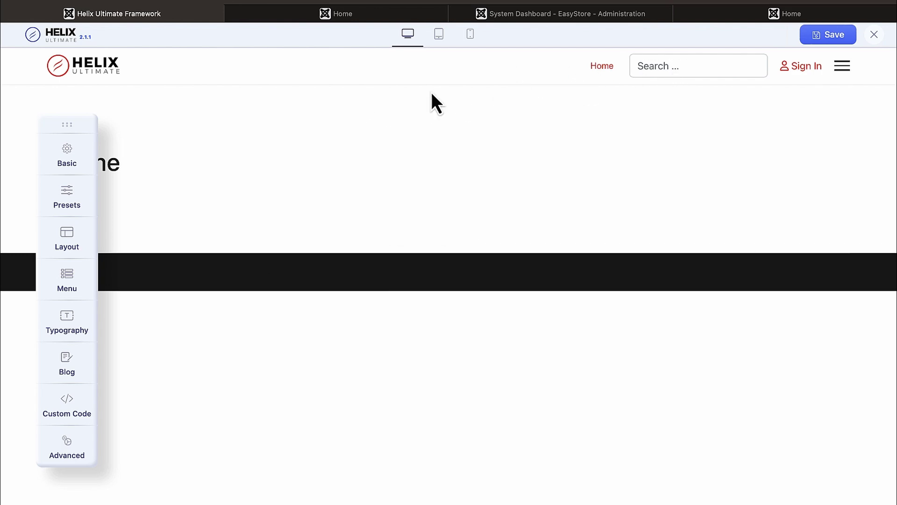
# Review the template's basic logo settings and look through the images available for the logo.
pyautogui.click(69, 164)
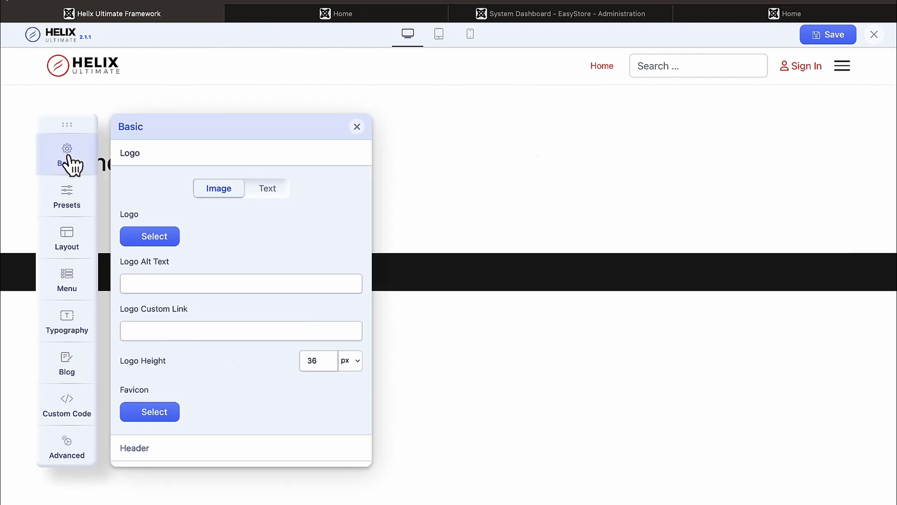
pyautogui.scroll(-3, 316, 213)
pyautogui.scroll(3, 316, 211)
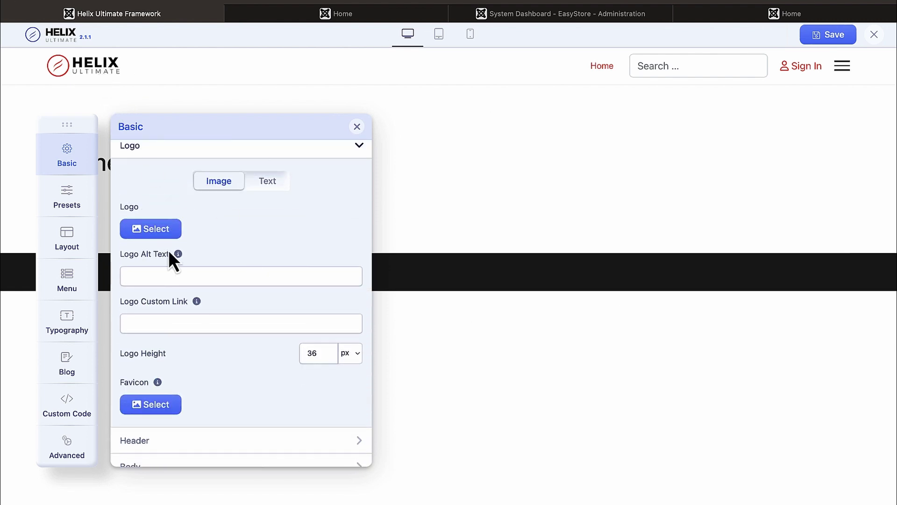
pyautogui.scroll(1, 195, 221)
pyautogui.click(161, 237)
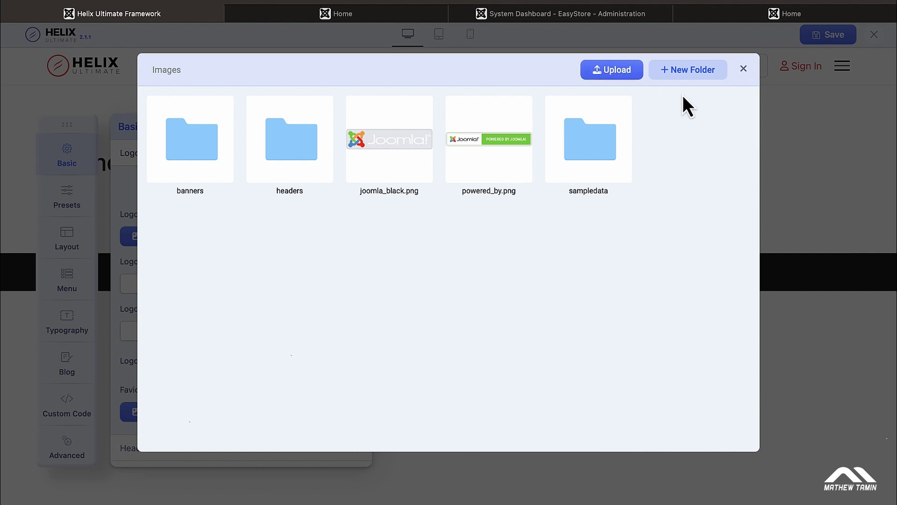
pyautogui.click(743, 69)
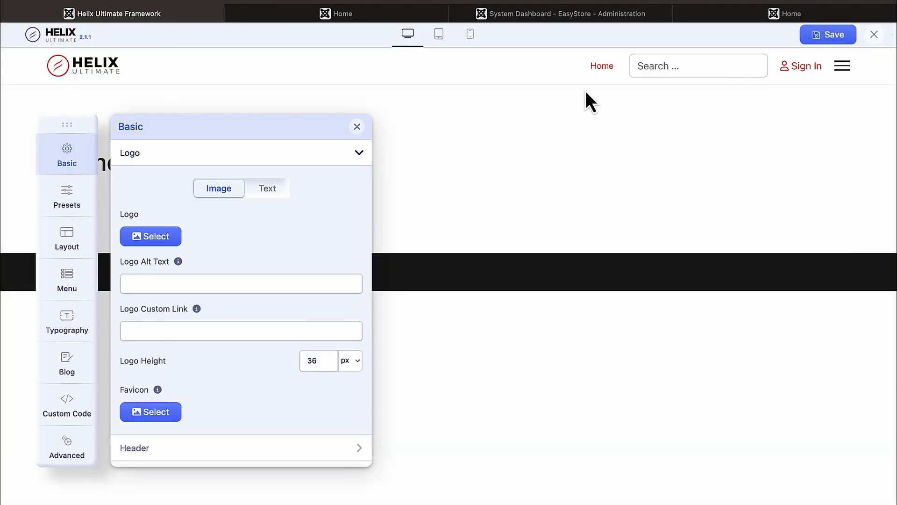
# Try the Top Bar, Fullwidth Center, Fullwidth Left and Classic Layout header styles in the template's header settings.
pyautogui.scroll(-5, 293, 215)
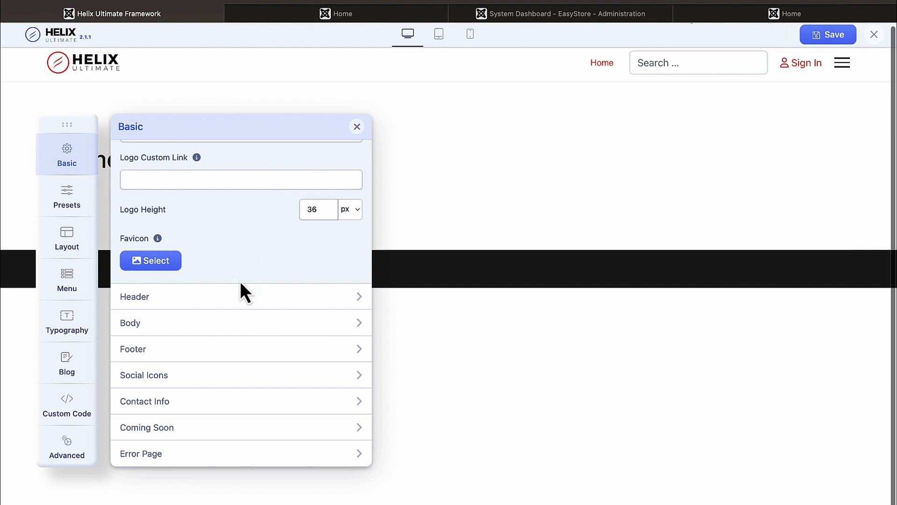
pyautogui.click(234, 297)
pyautogui.scroll(3, 236, 302)
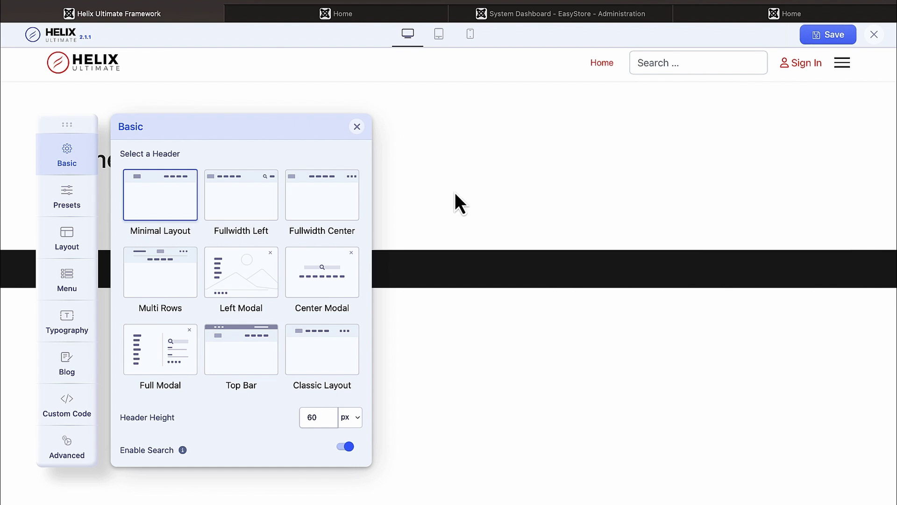
pyautogui.click(236, 360)
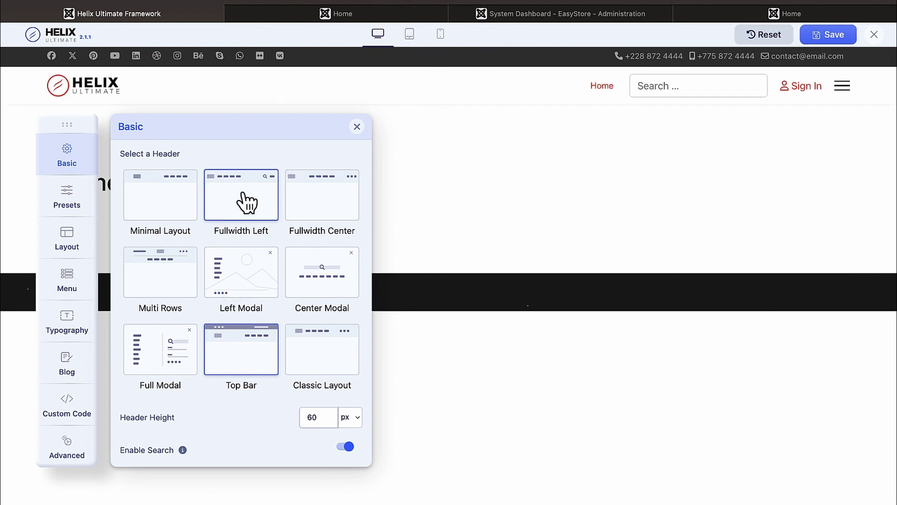
pyautogui.click(330, 201)
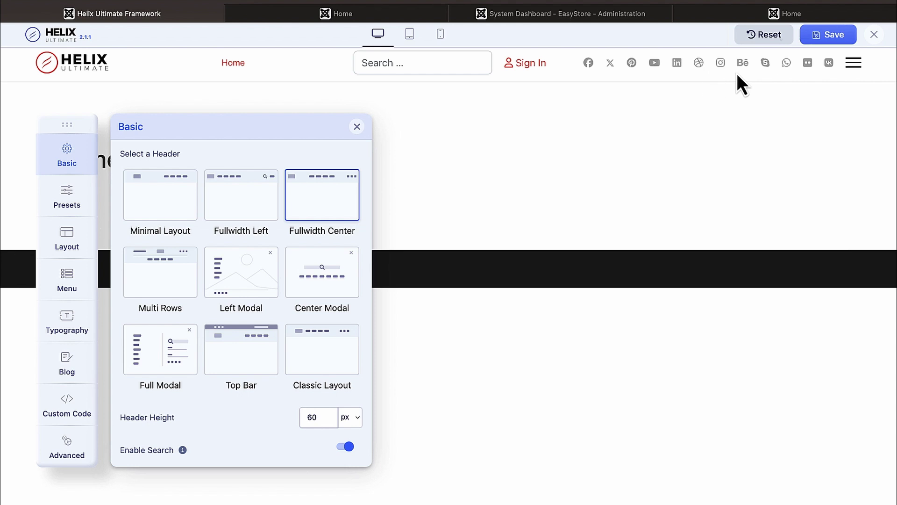
pyautogui.click(242, 216)
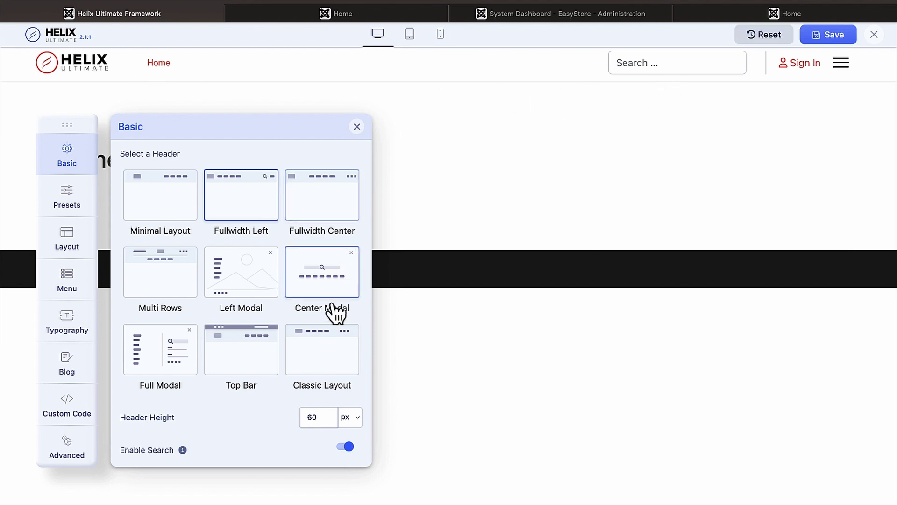
pyautogui.click(329, 361)
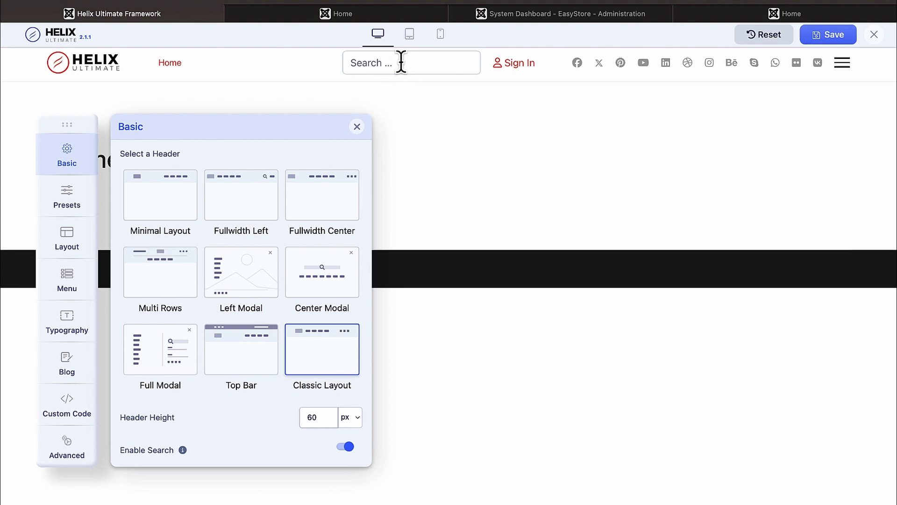
# Disable the header search and apply the Fullwidth Left header layout after trying Minimal Layout.
pyautogui.click(345, 448)
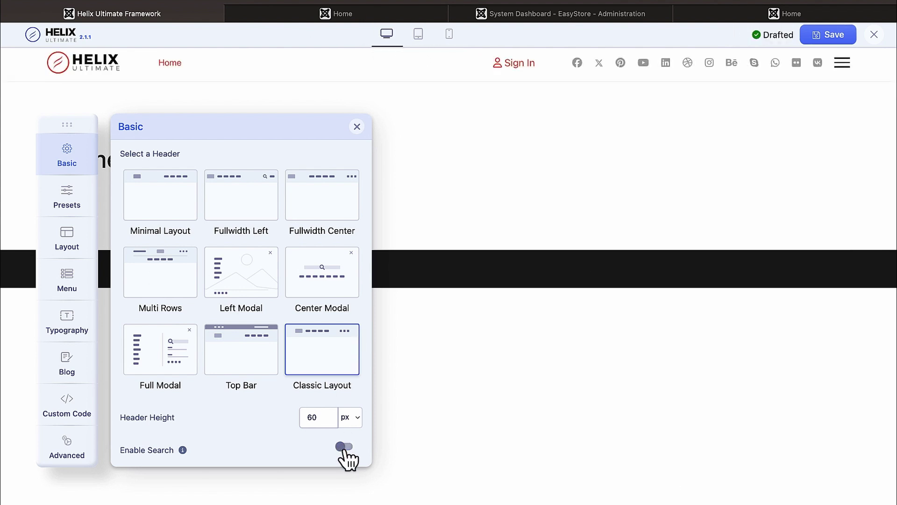
pyautogui.click(187, 223)
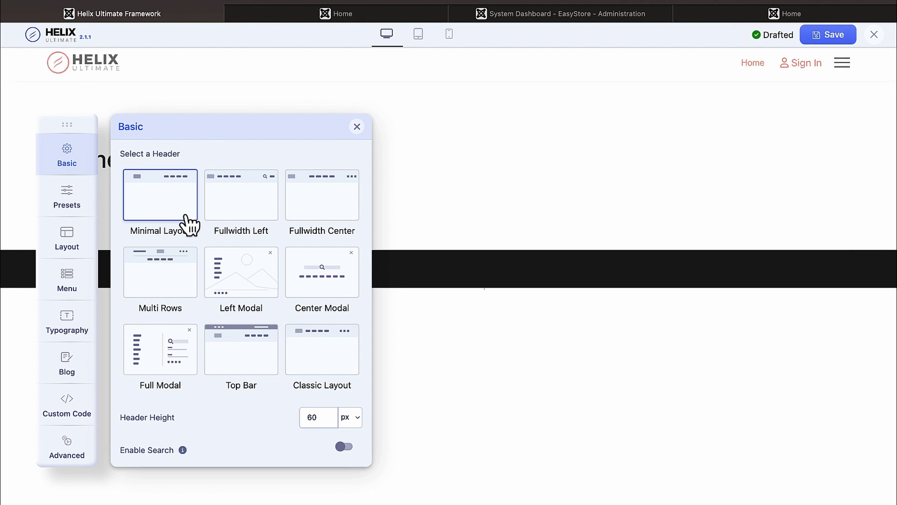
pyautogui.click(251, 208)
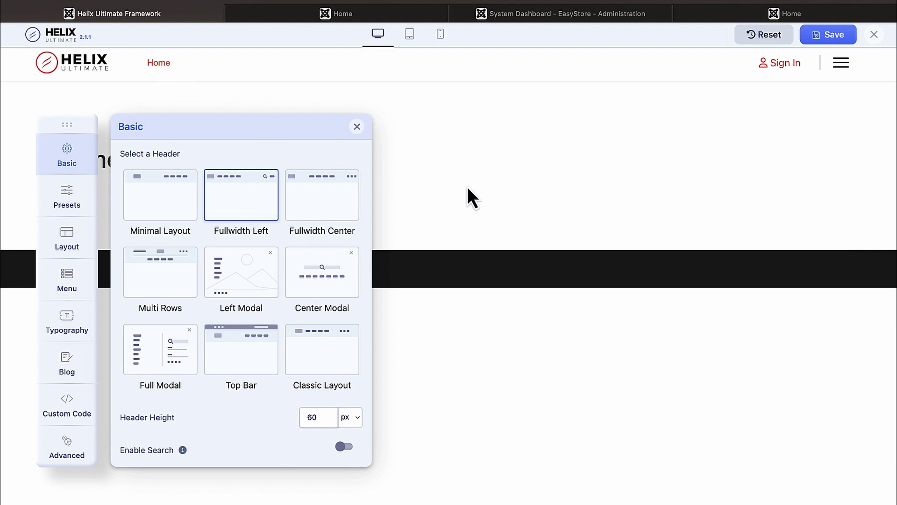
# Enable the sticky header and close the basic template settings.
pyautogui.scroll(-5, 355, 205)
pyautogui.click(350, 251)
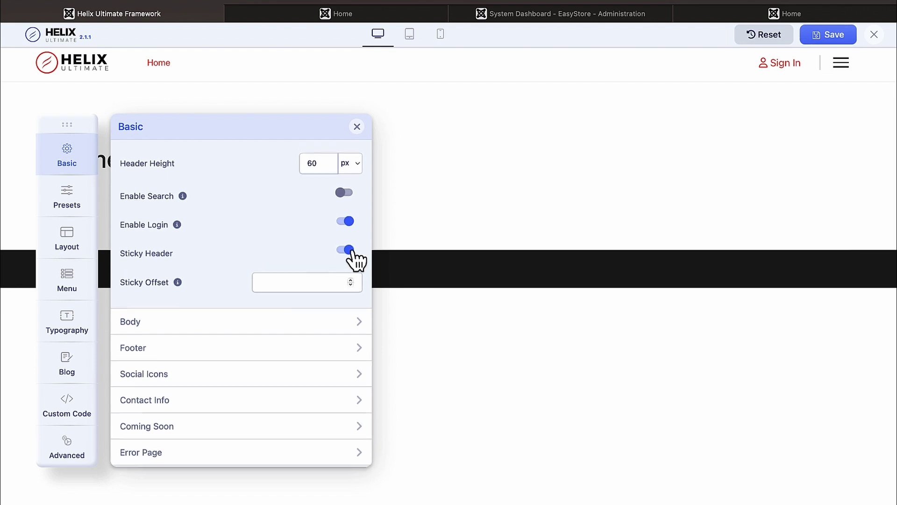
pyautogui.click(357, 127)
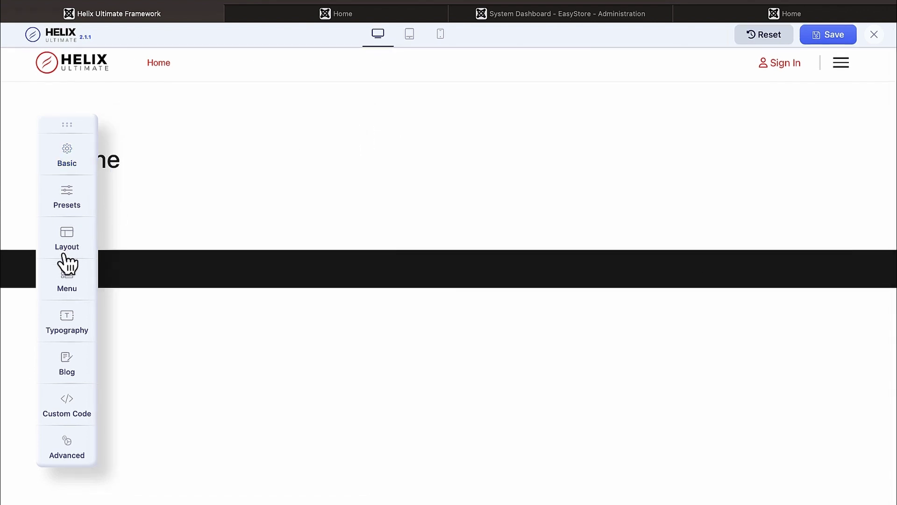
# Open the template's Menu Builder and select the Home item of the Main Menu.
pyautogui.click(66, 280)
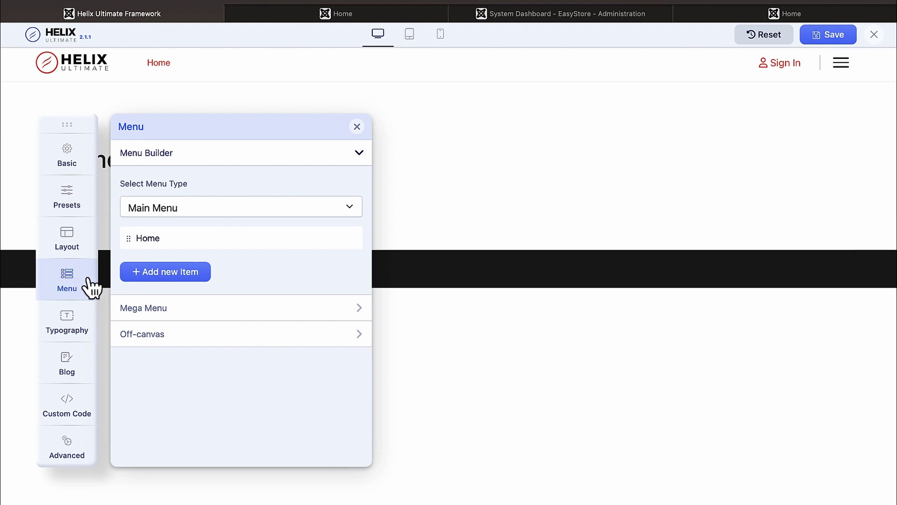
pyautogui.click(177, 238)
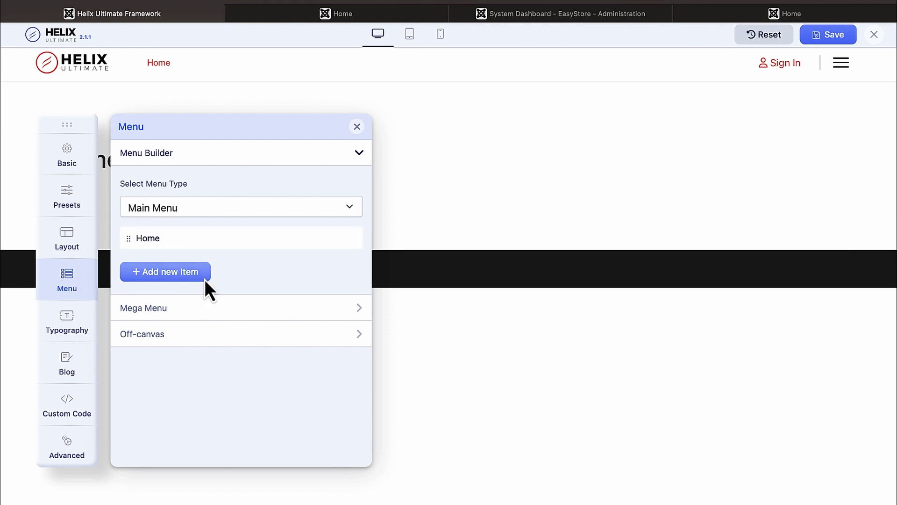
# Open the Main Menu items list in the other Joomla administration tab and place that tab beside the Helix Ultimate Framework tab.
pyautogui.click(536, 19)
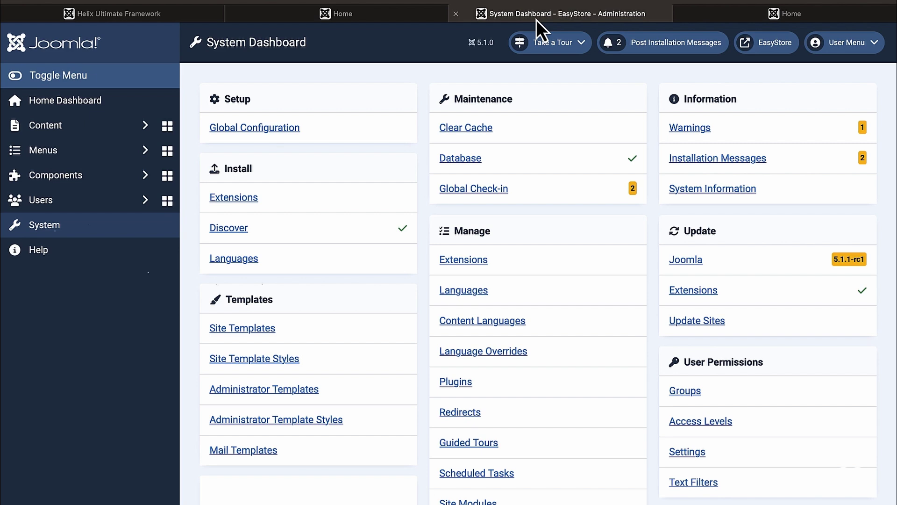
pyautogui.click(68, 160)
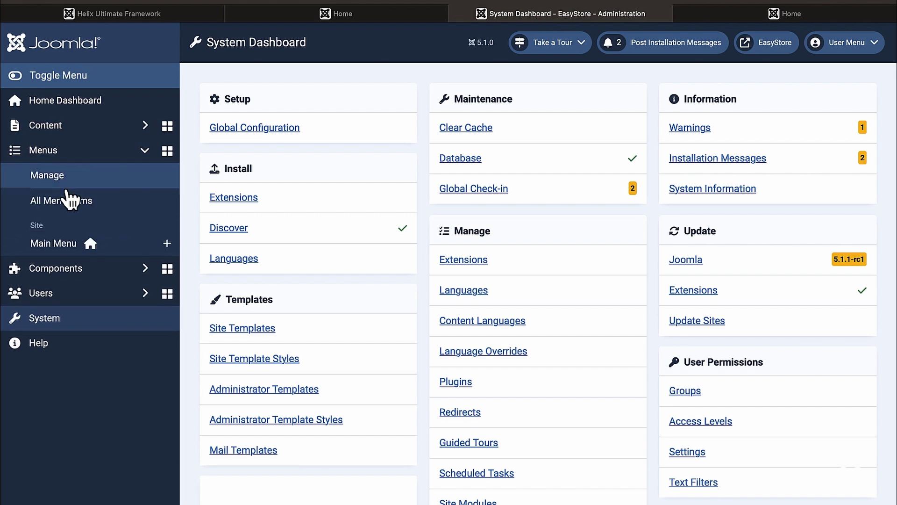
pyautogui.click(68, 246)
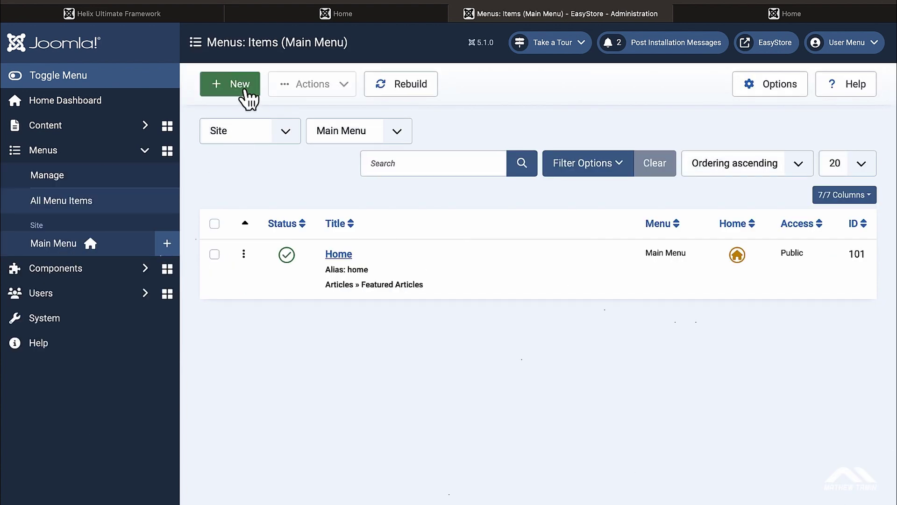
pyautogui.moveTo(501, 17); pyautogui.dragTo(305, 18)
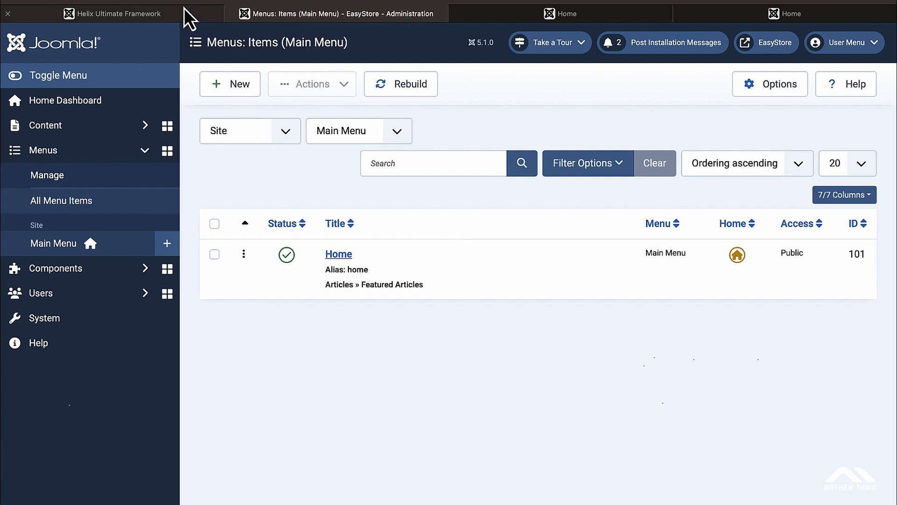
# Return to the Helix Ultimate Framework tab and inspect the mega menu options of the Home item without changing them.
pyautogui.click(150, 15)
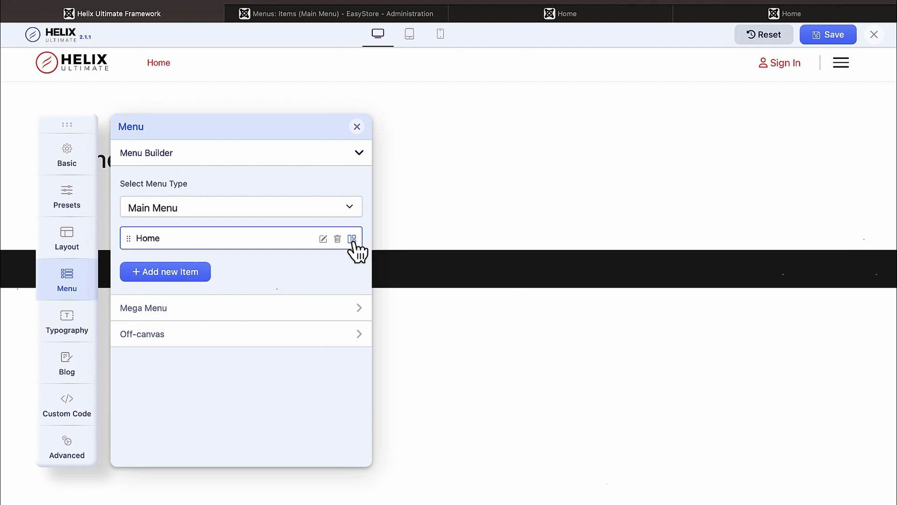
pyautogui.click(352, 239)
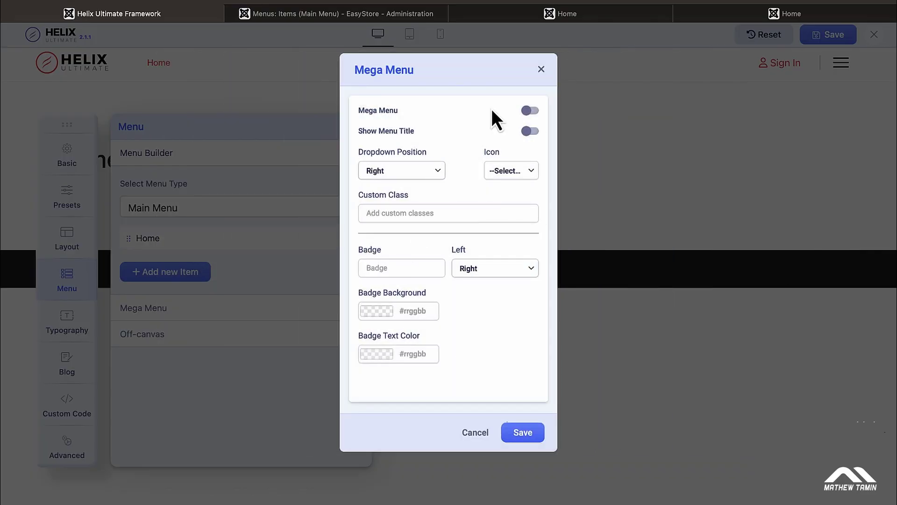
pyautogui.click(542, 69)
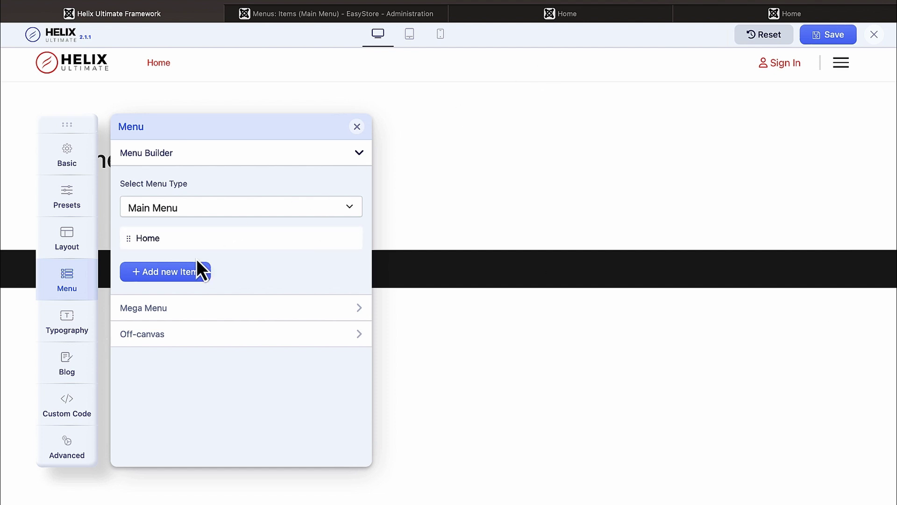
# Start a new Main Menu item and title it Shop.
pyautogui.click(172, 275)
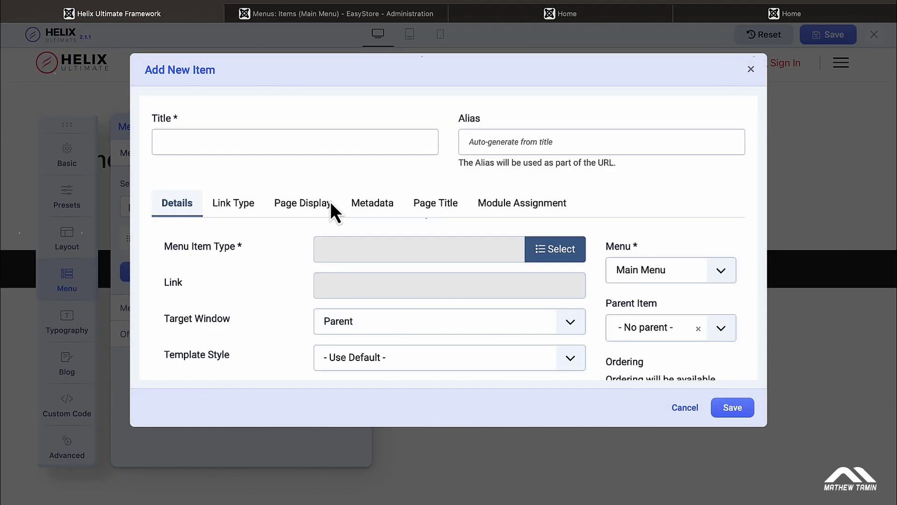
pyautogui.click(283, 145)
pyautogui.write('S')
pyautogui.press('BackSpace')
pyautogui.write('Shop')
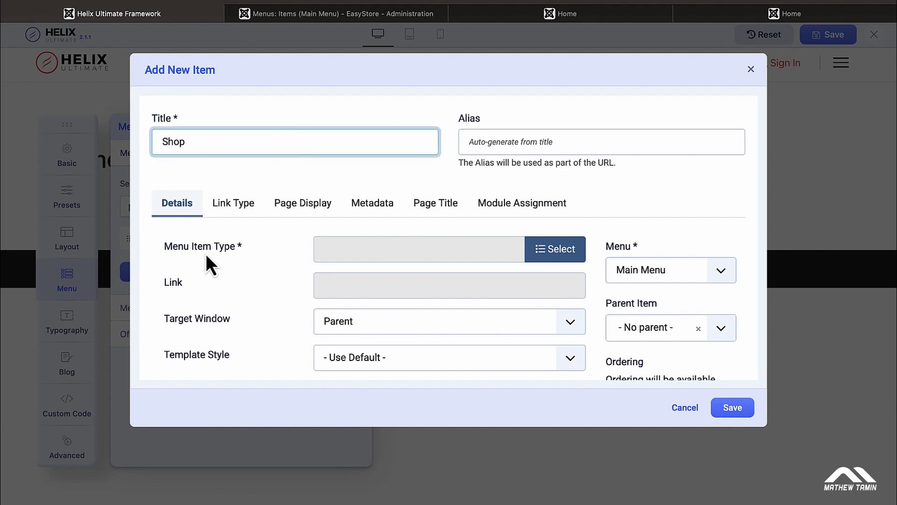
# Set the Shop item's menu item type to Products from the EasyStore group.
pyautogui.click(556, 255)
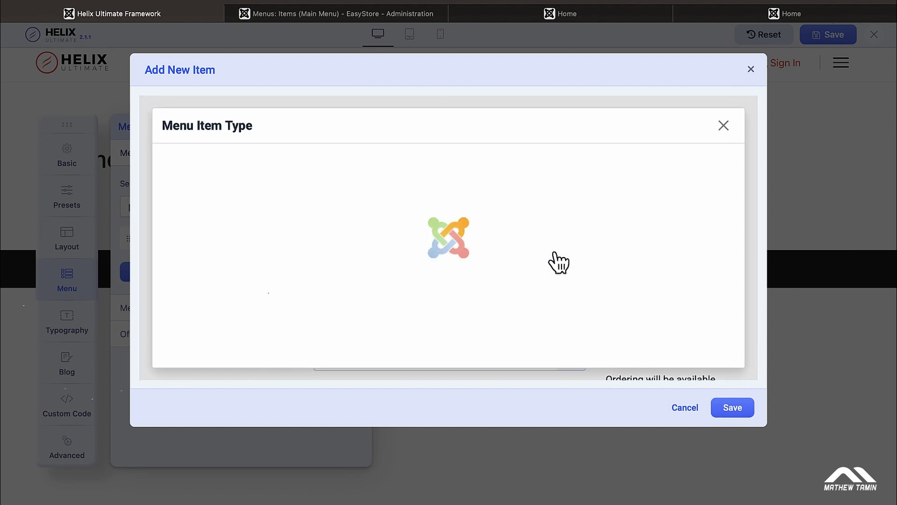
pyautogui.scroll(-1, 477, 239)
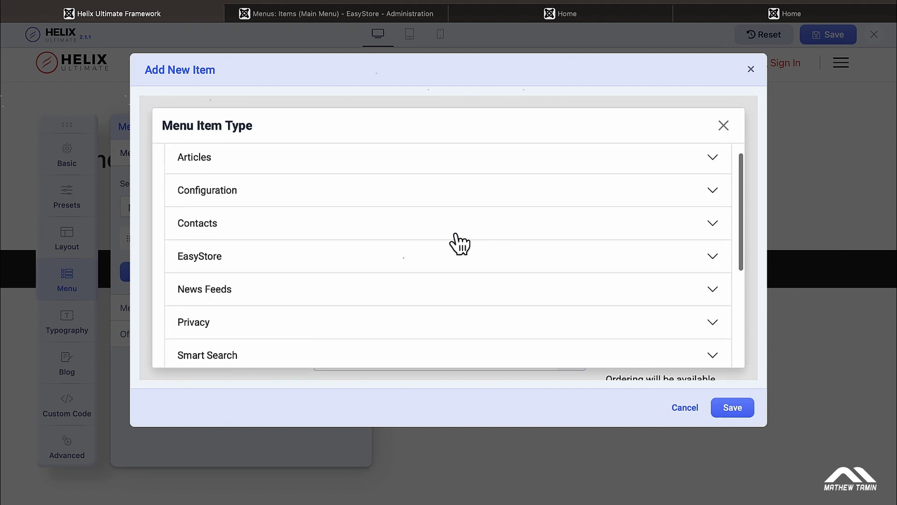
pyautogui.click(357, 261)
pyautogui.scroll(-3, 358, 262)
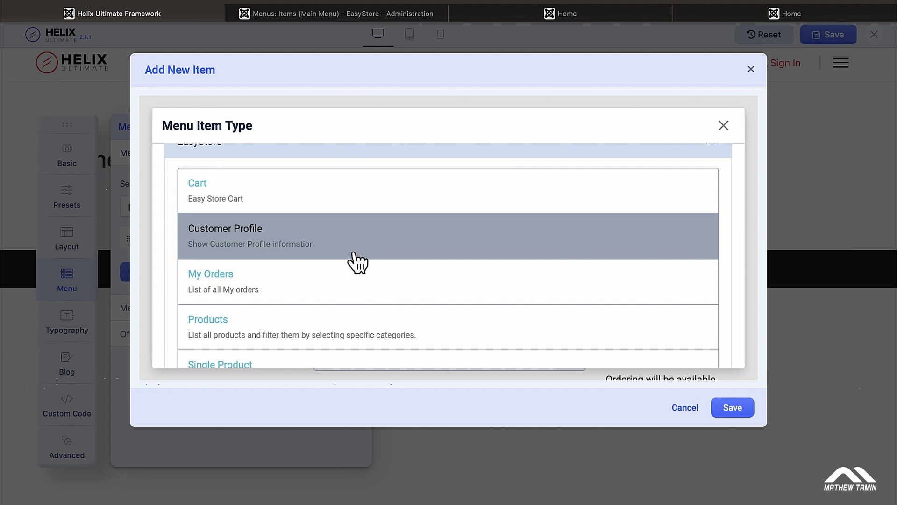
pyautogui.scroll(-1, 356, 263)
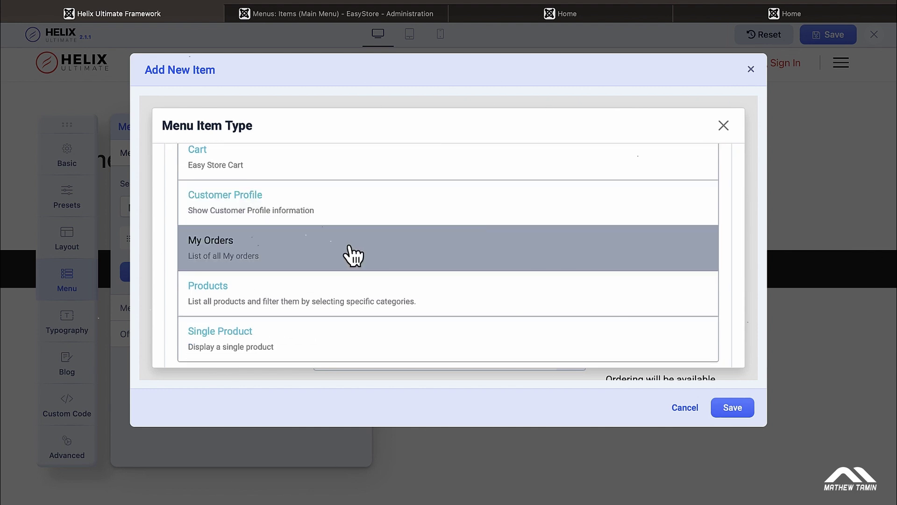
pyautogui.scroll(2, 354, 255)
pyautogui.scroll(-3, 354, 254)
pyautogui.scroll(-1, 354, 255)
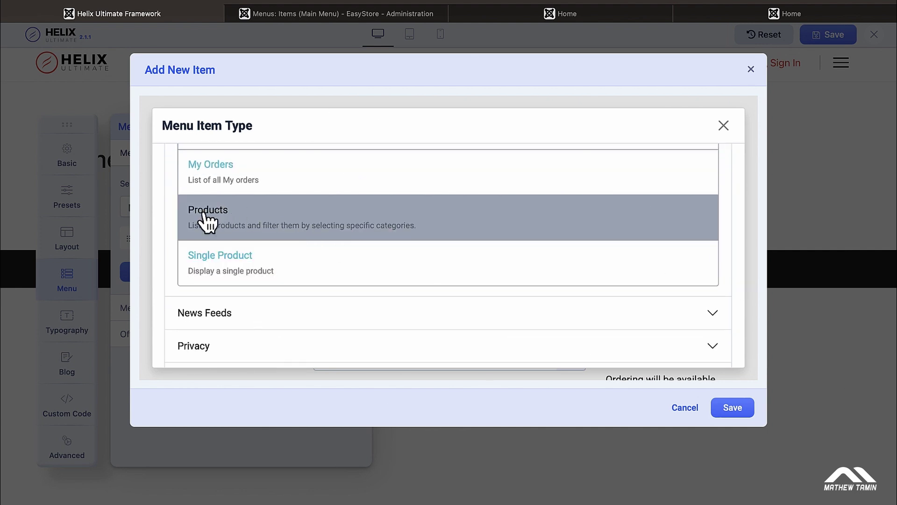
pyautogui.click(204, 220)
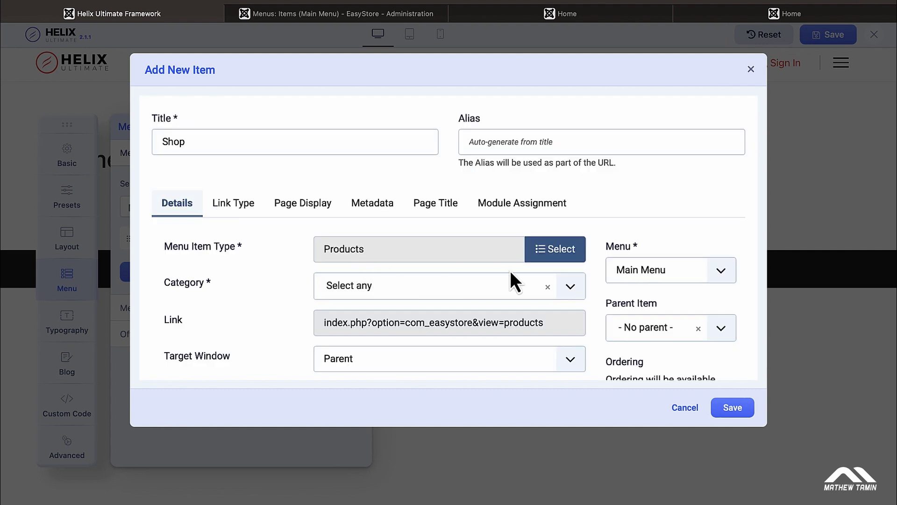
# Leave the Shop item's category at Select any and save the menu item.
pyautogui.click(570, 292)
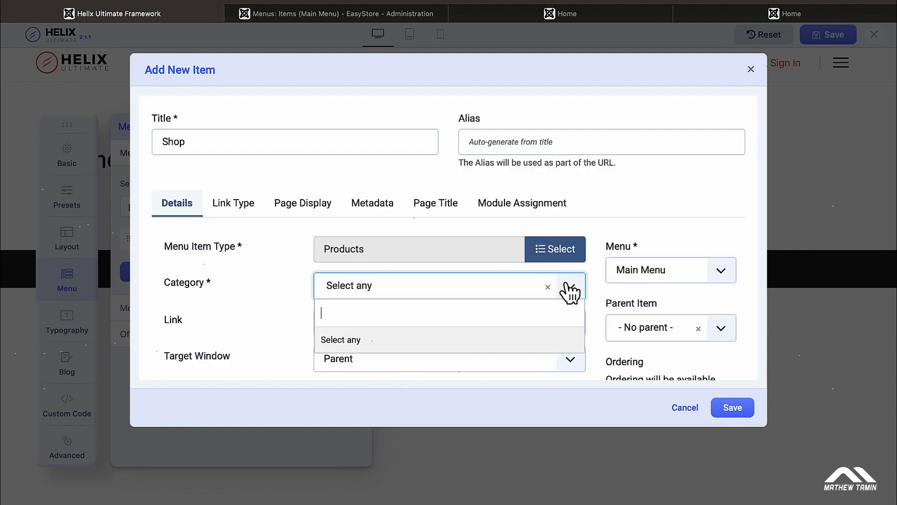
pyautogui.click(363, 346)
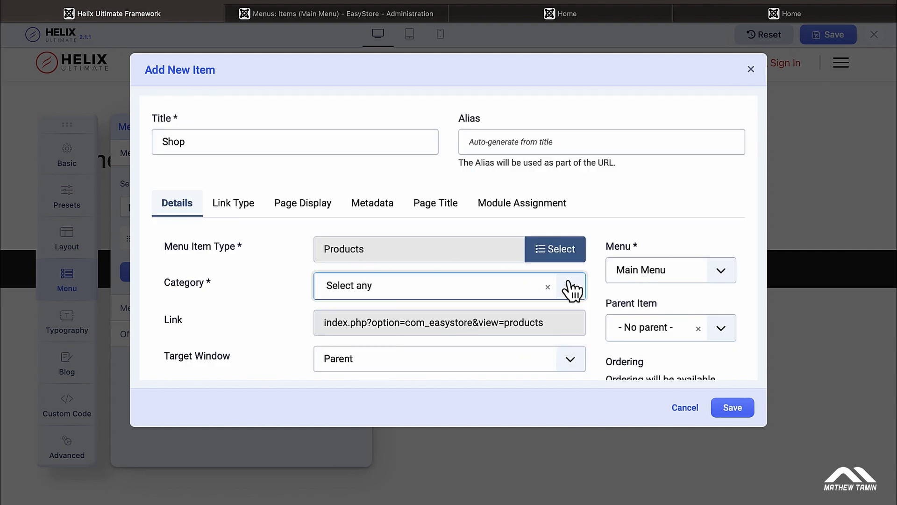
pyautogui.click(734, 408)
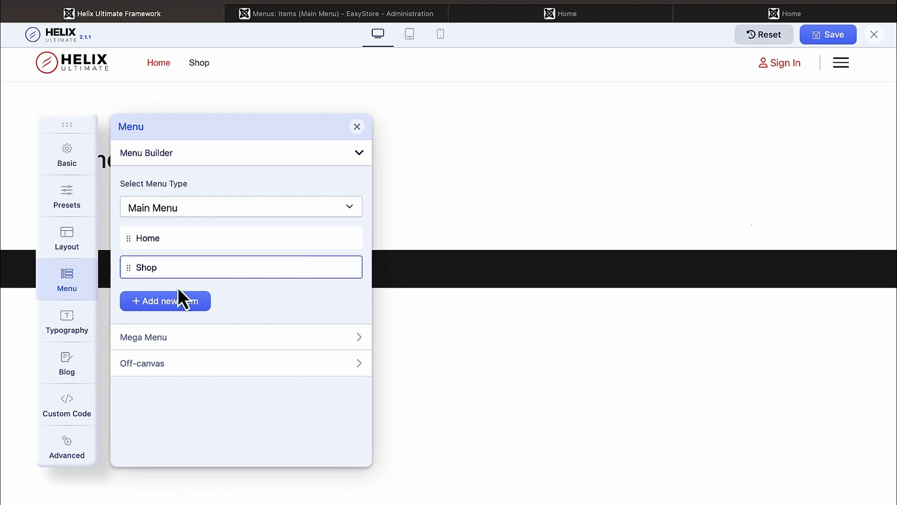
# Start another Main Menu item titled About with the SP Page Builder Page type.
pyautogui.click(179, 303)
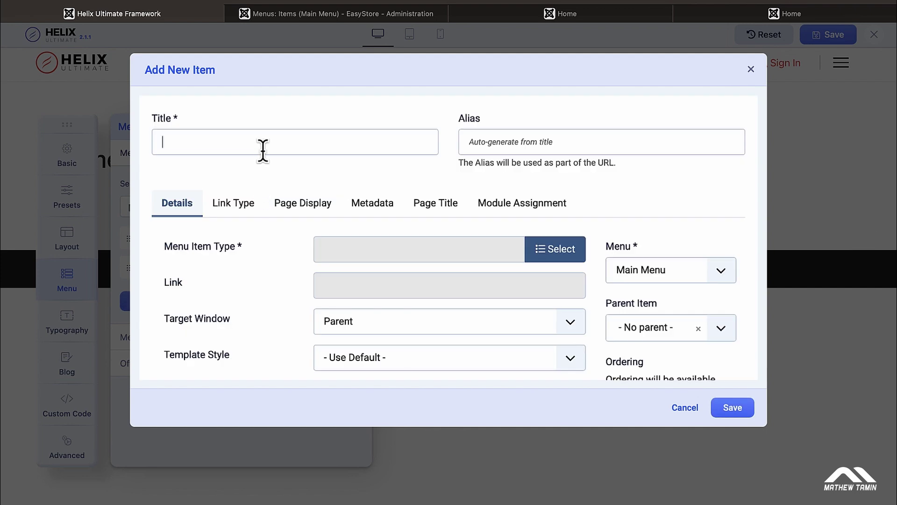
pyautogui.click(263, 150)
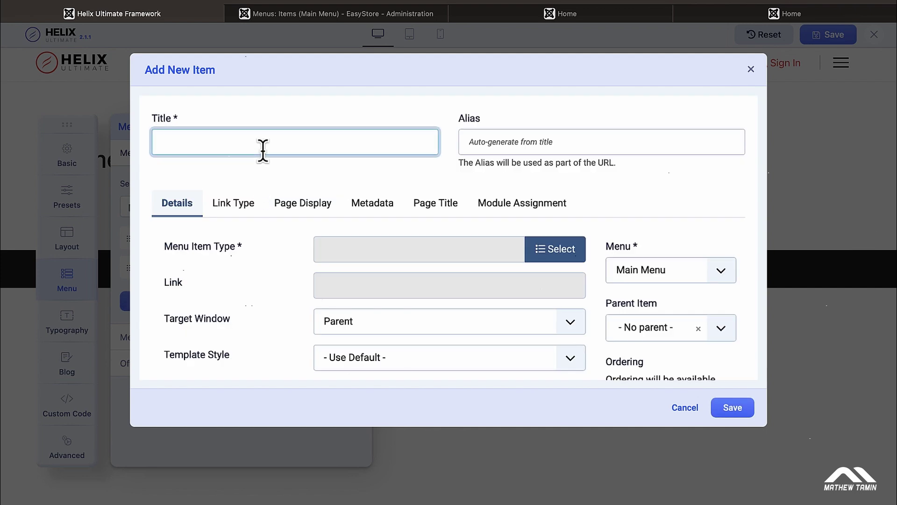
pyautogui.write('About')
pyautogui.click(547, 257)
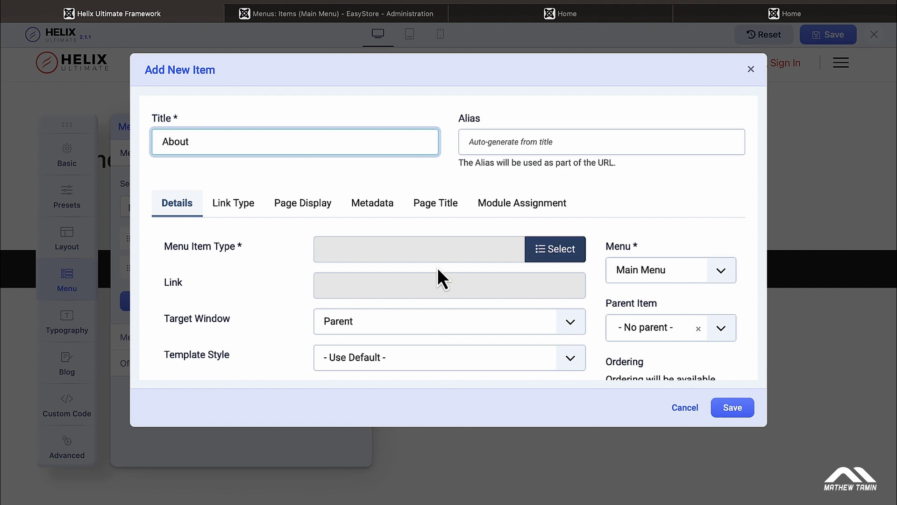
pyautogui.click(548, 259)
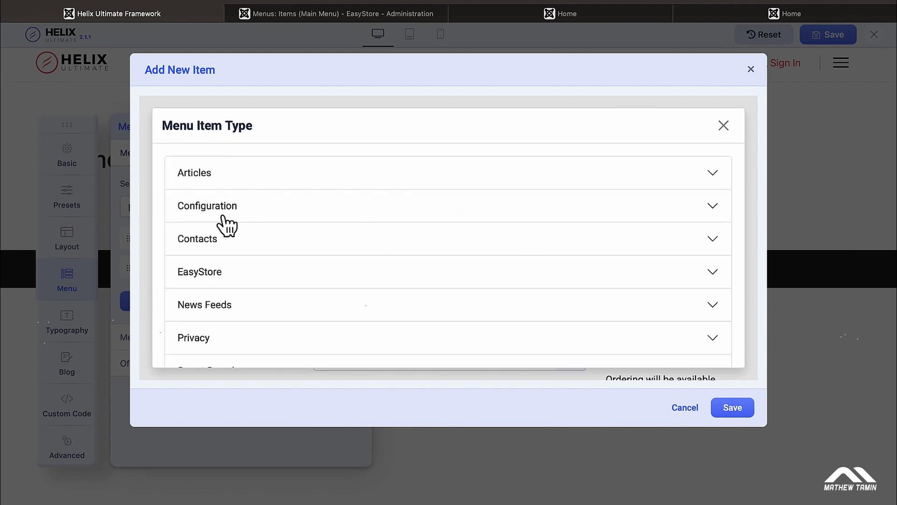
pyautogui.scroll(-1, 238, 226)
pyautogui.scroll(-4, 223, 219)
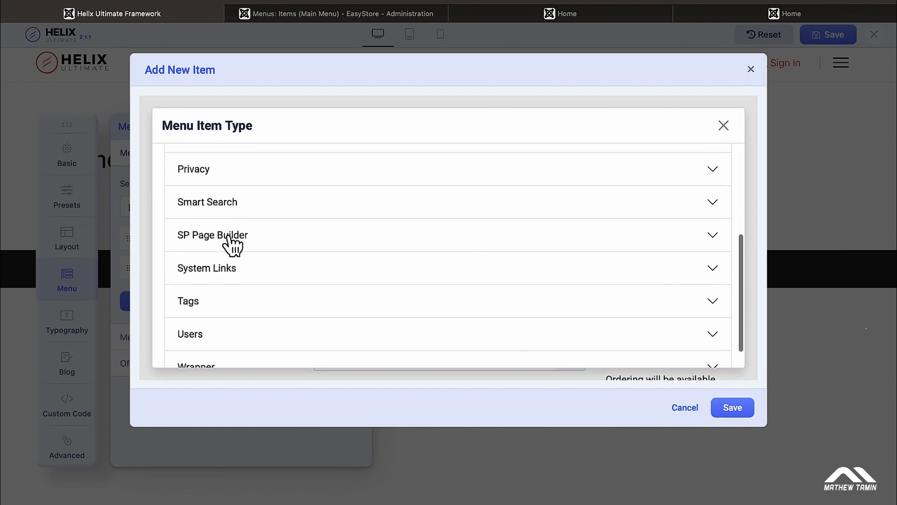
pyautogui.click(229, 236)
pyautogui.scroll(-1, 243, 243)
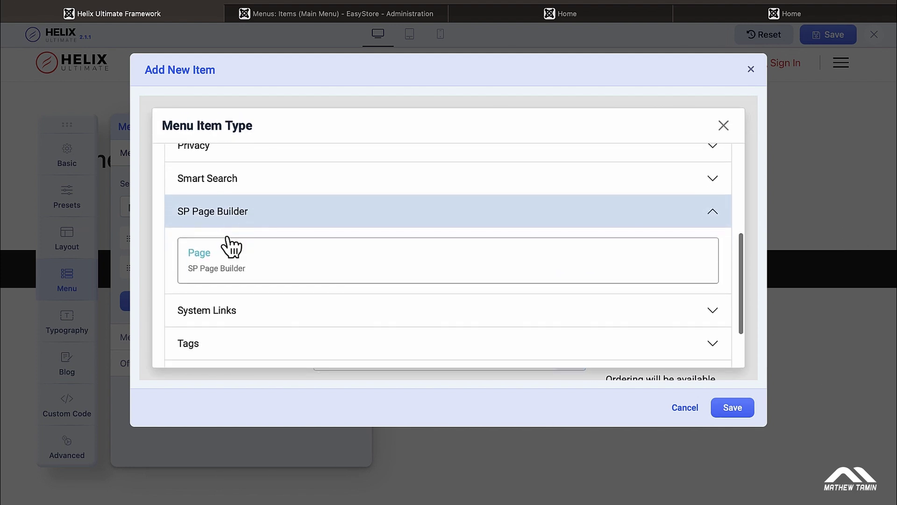
pyautogui.click(203, 262)
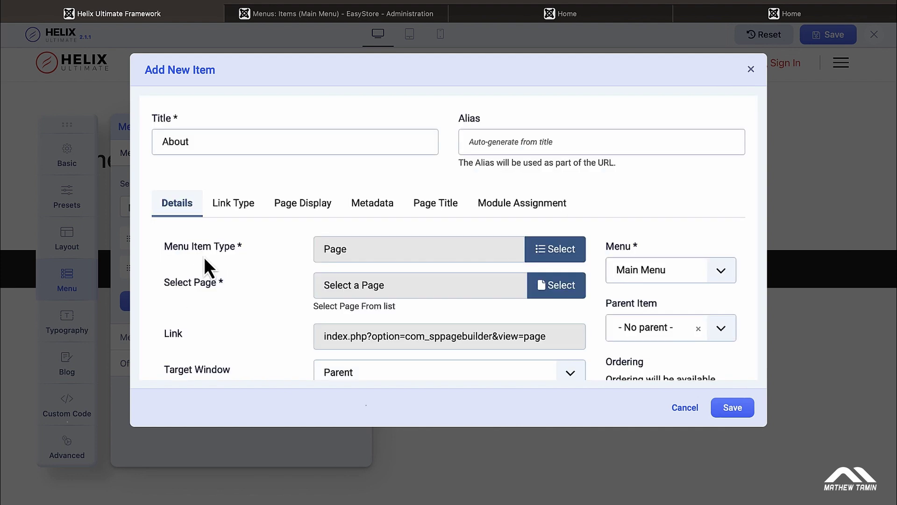
# Assign the My Store page to the About item, save it, and move About above Shop in the menu order.
pyautogui.click(543, 293)
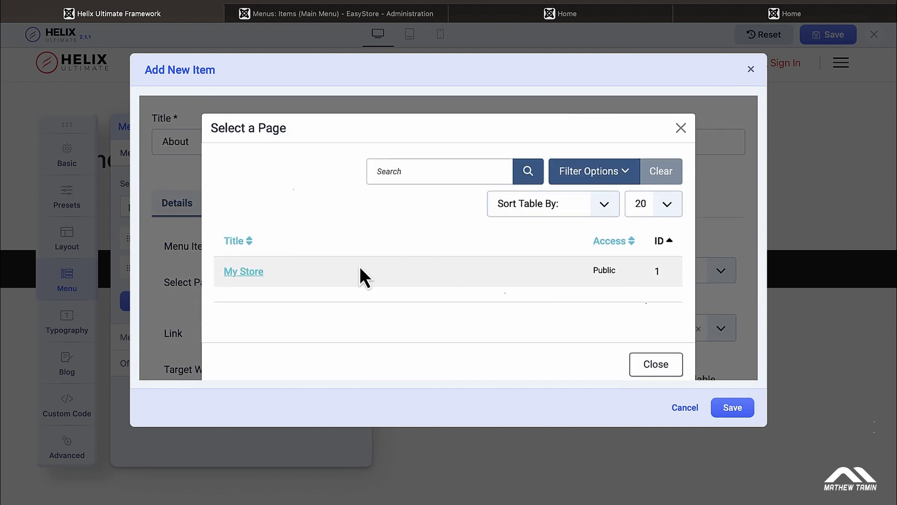
pyautogui.click(244, 273)
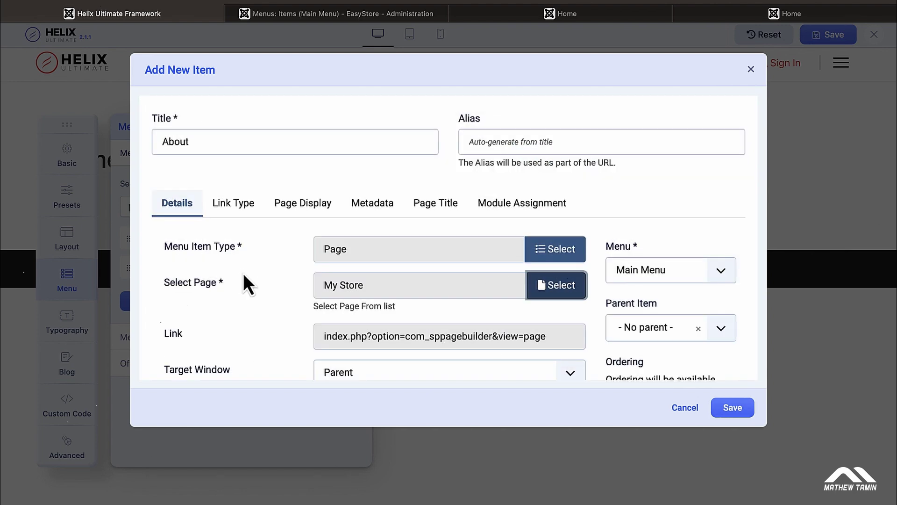
pyautogui.scroll(-2, 708, 216)
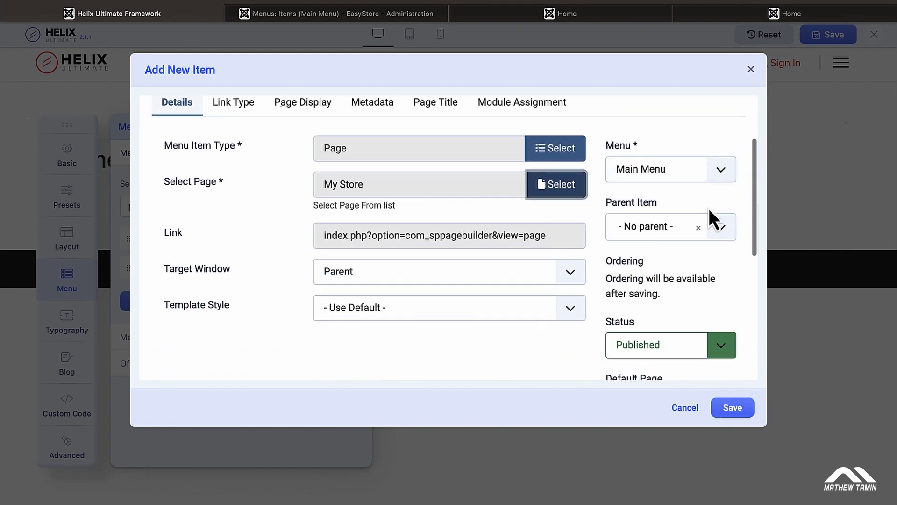
pyautogui.click(741, 409)
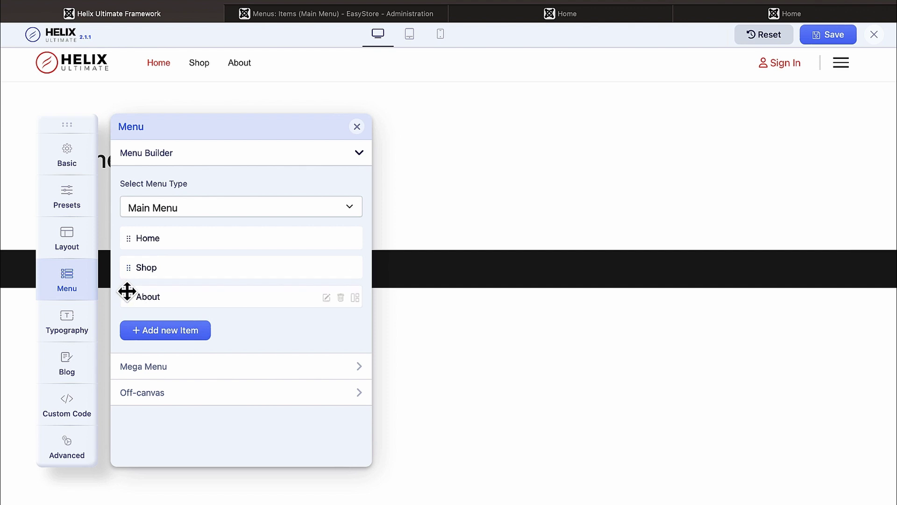
pyautogui.moveTo(125, 297); pyautogui.dragTo(126, 262)
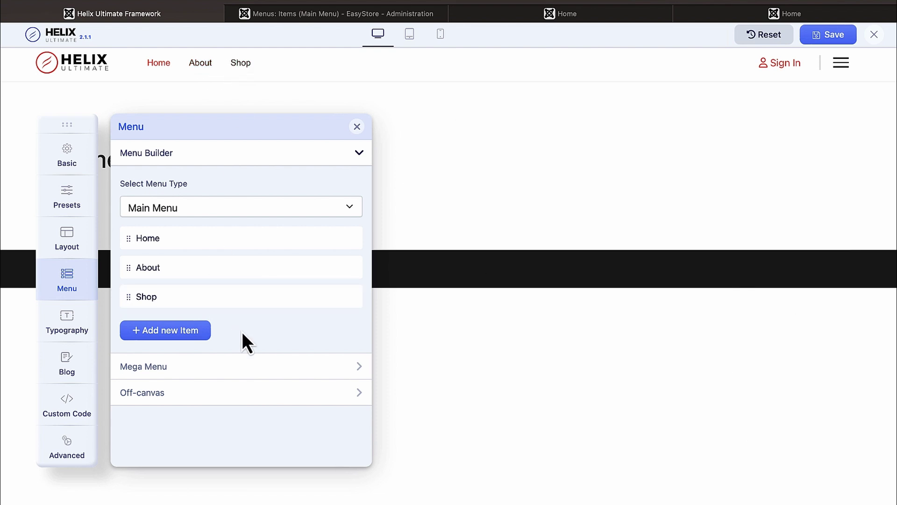
# Start another Main Menu item titled Contact with the SP Page Builder Page type.
pyautogui.click(178, 335)
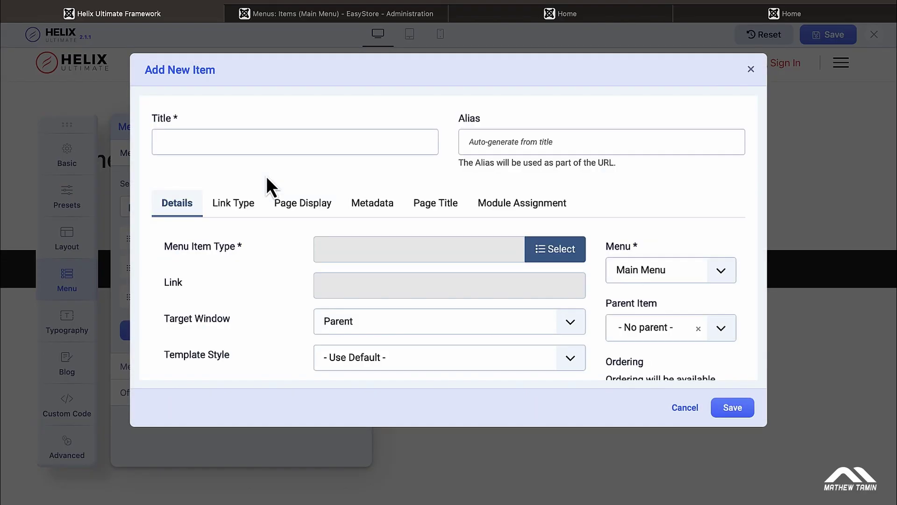
pyautogui.click(247, 146)
pyautogui.write('Contact')
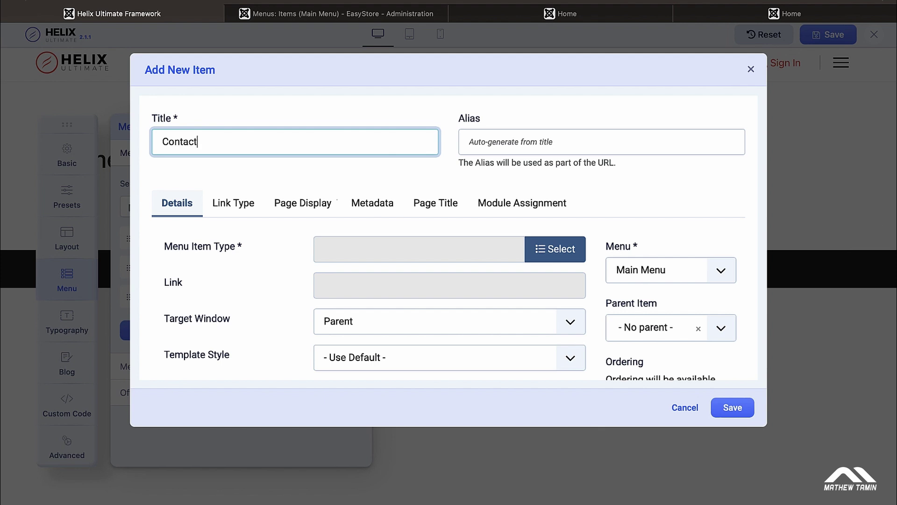
pyautogui.click(551, 251)
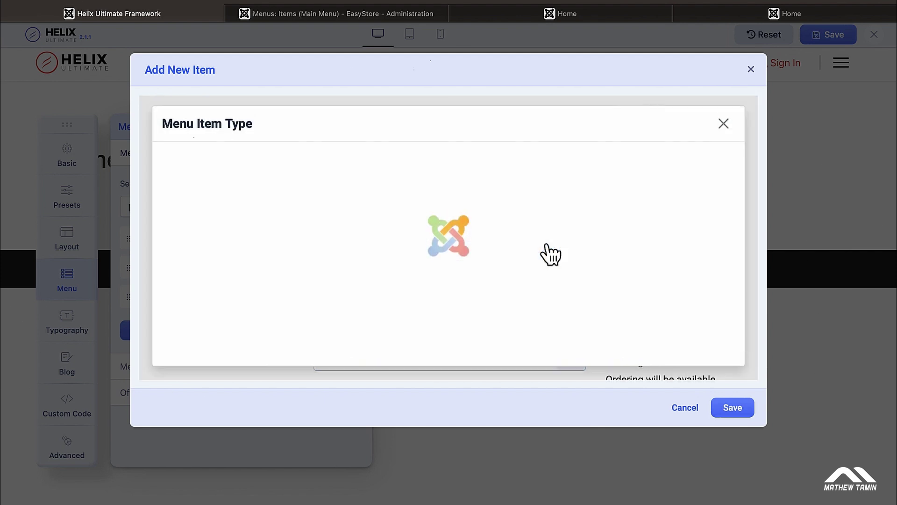
pyautogui.scroll(-4, 239, 220)
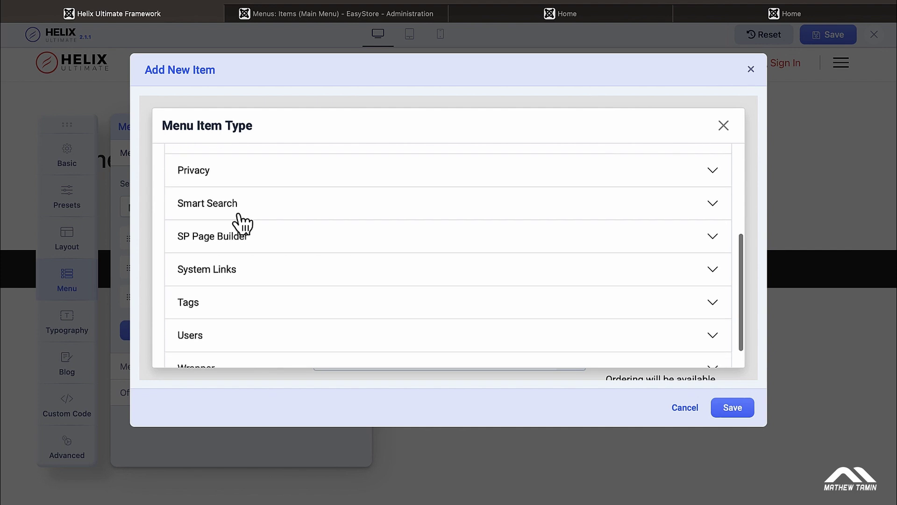
pyautogui.click(227, 236)
pyautogui.scroll(-1, 226, 234)
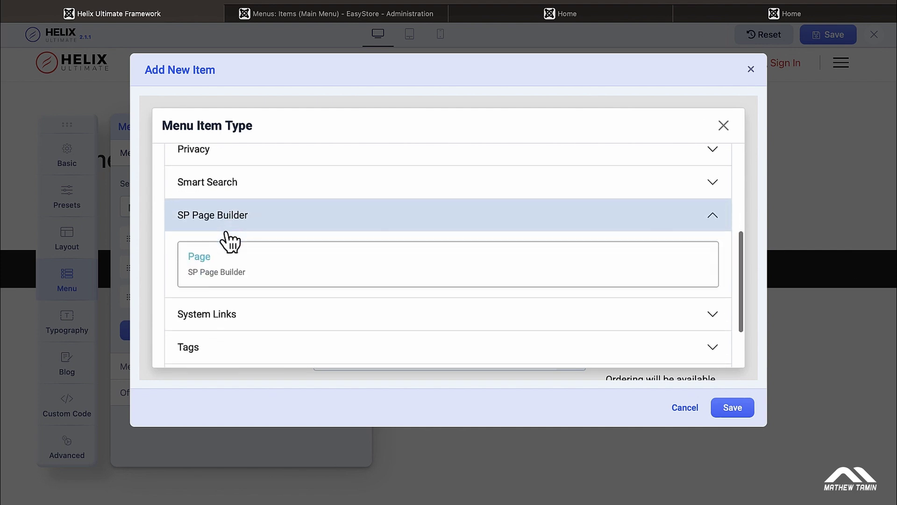
pyautogui.scroll(-2, 219, 242)
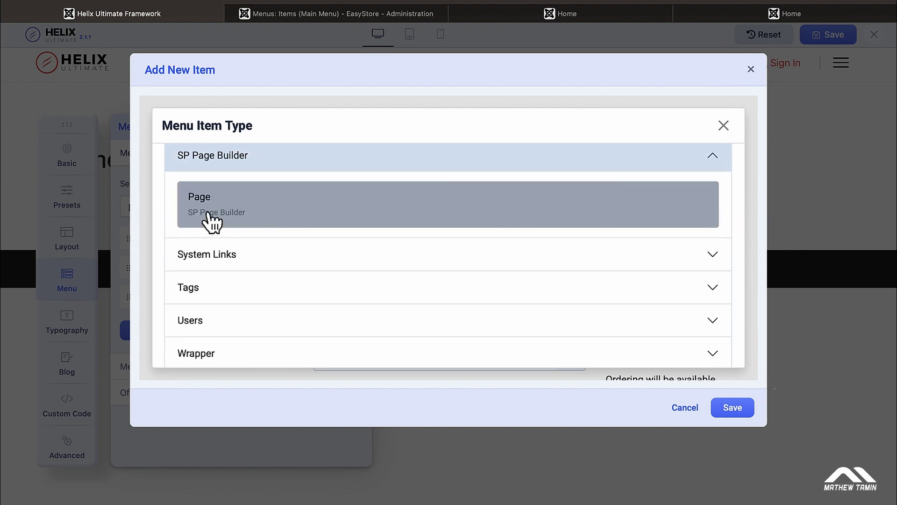
pyautogui.click(212, 216)
# Assign the My Store page to the Contact item and save the menu item.
pyautogui.scroll(-1, 211, 220)
pyautogui.click(559, 248)
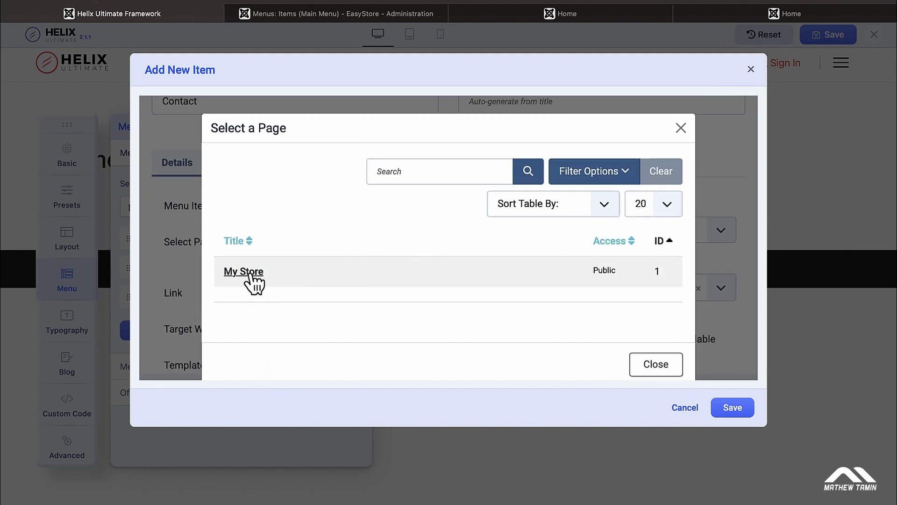
pyautogui.click(250, 274)
pyautogui.click(738, 409)
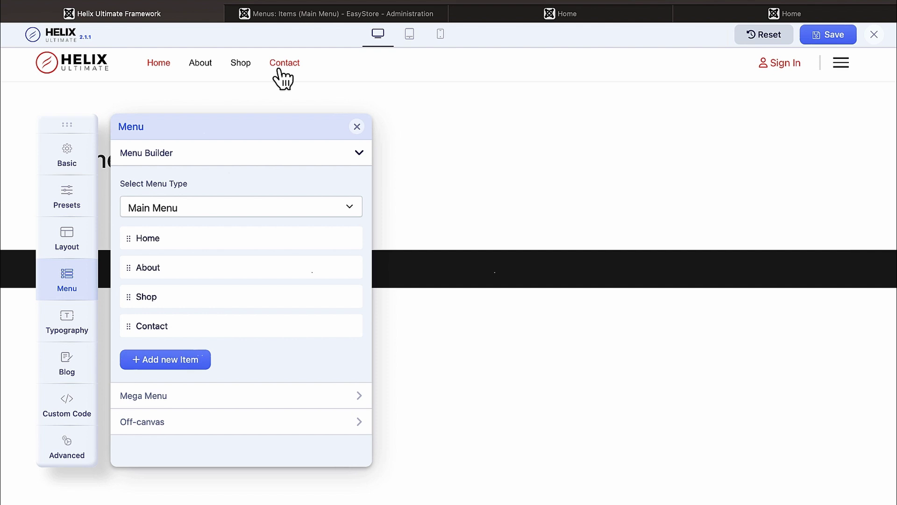
# Move the settings panel away from the page title, save the template changes, and reload the site's Home page in its own browser tab.
pyautogui.moveTo(56, 124); pyautogui.dragTo(244, 151)
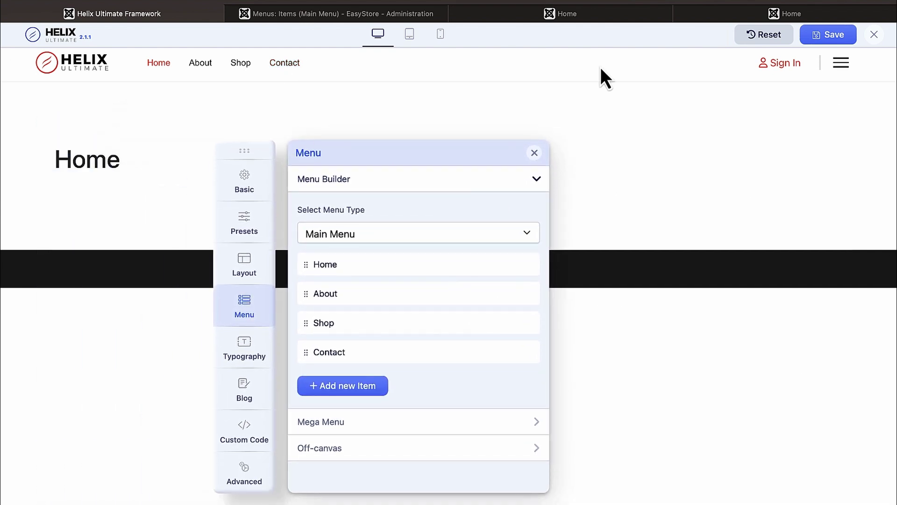
pyautogui.click(827, 39)
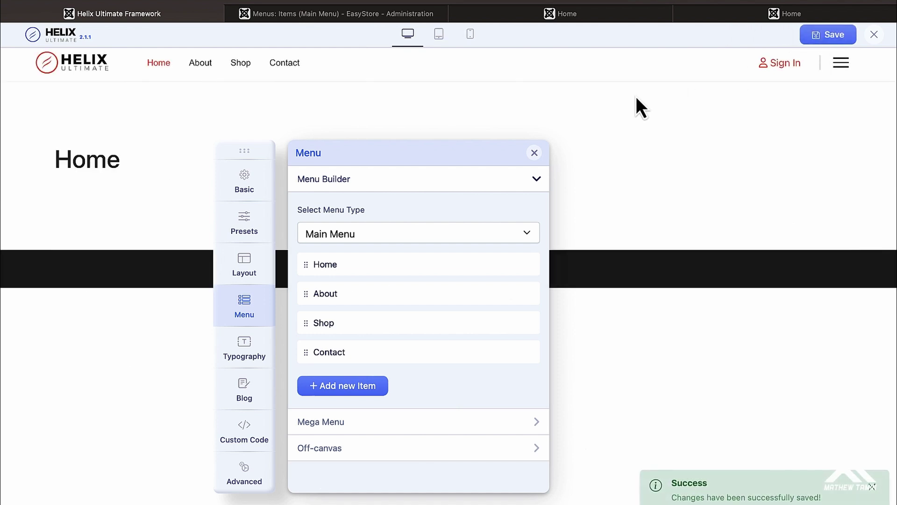
pyautogui.click(515, 15)
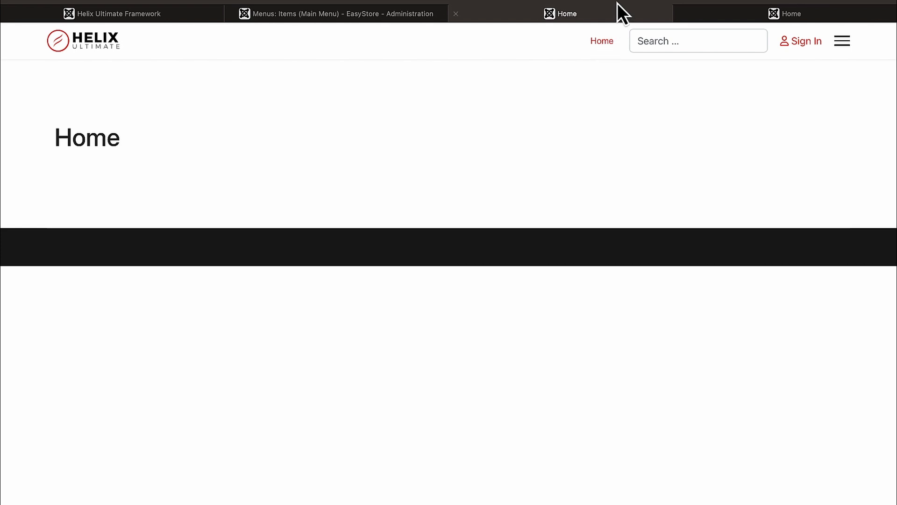
pyautogui.press('super+r')
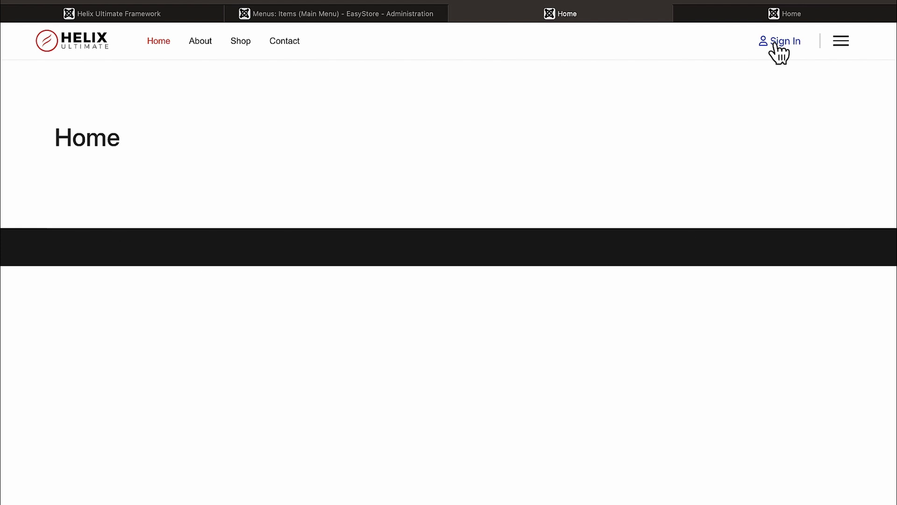
# Open the site's off-canvas menu to check its items, and close it again.
pyautogui.click(840, 41)
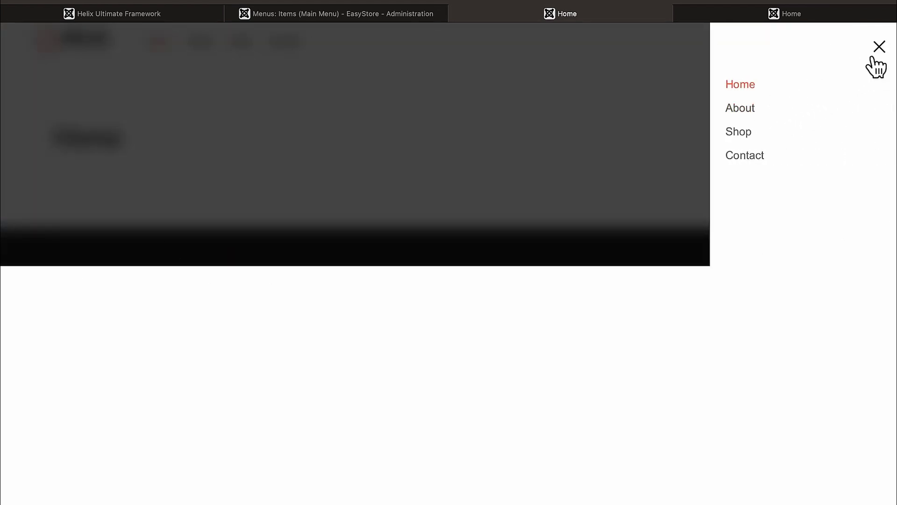
pyautogui.click(879, 47)
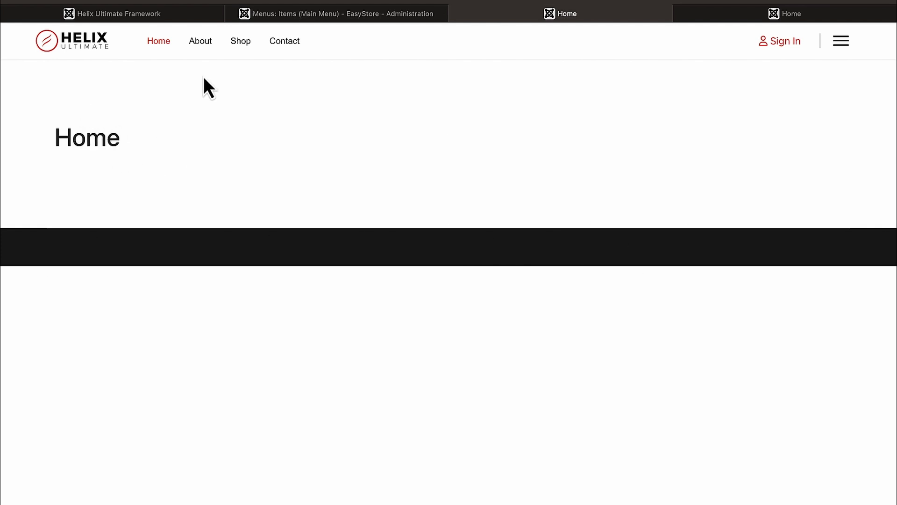
# Open the site modules list from the system dashboard in the Joomla administration and unpublish the Breadcrumbs module.
pyautogui.click(307, 13)
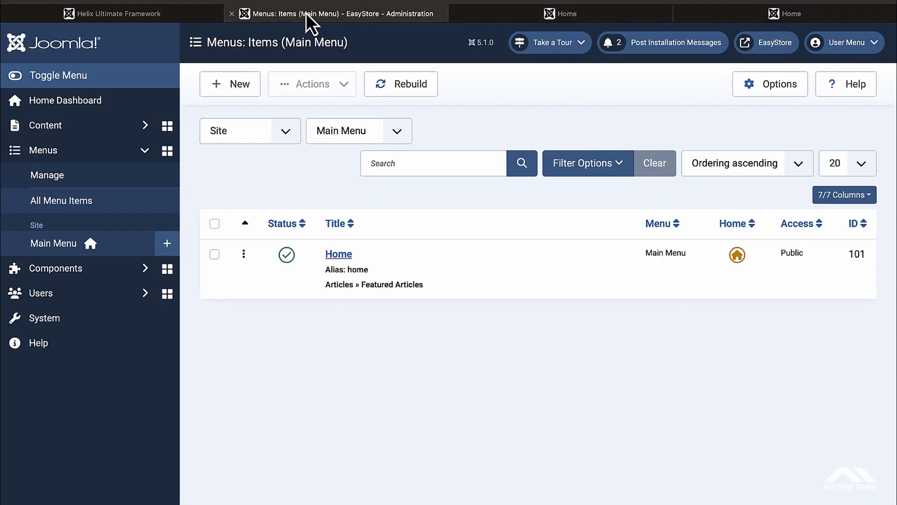
pyautogui.click(81, 332)
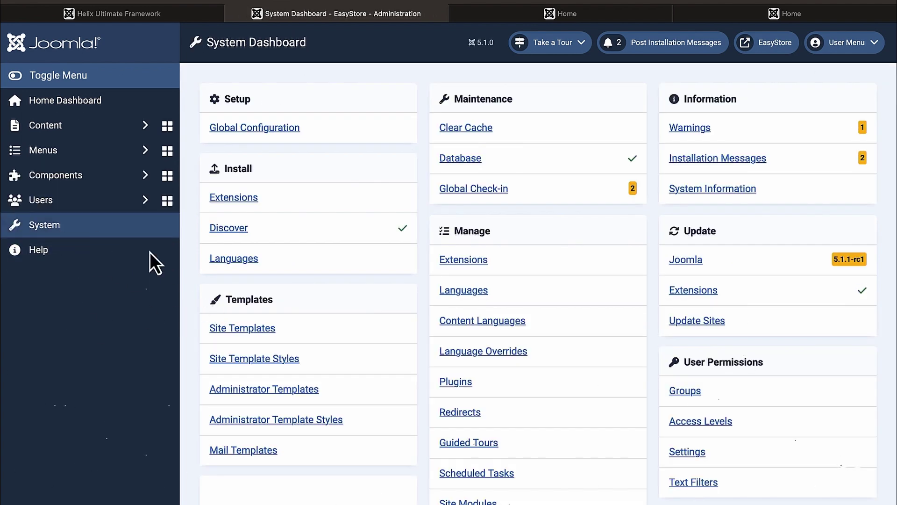
pyautogui.scroll(-1, 548, 395)
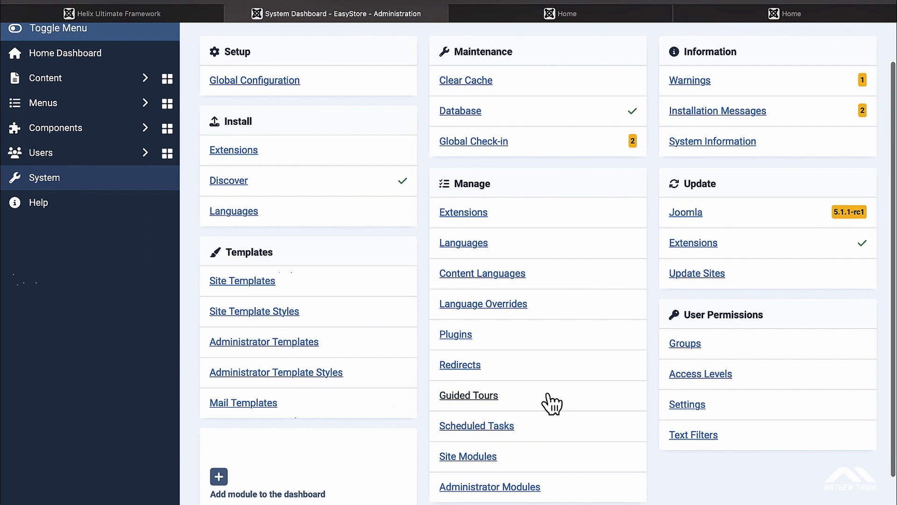
pyautogui.click(473, 458)
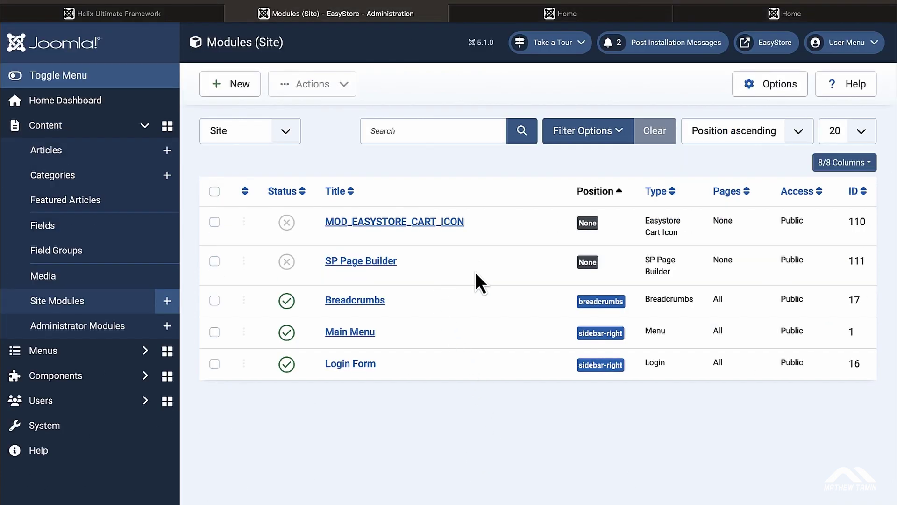
pyautogui.click(569, 18)
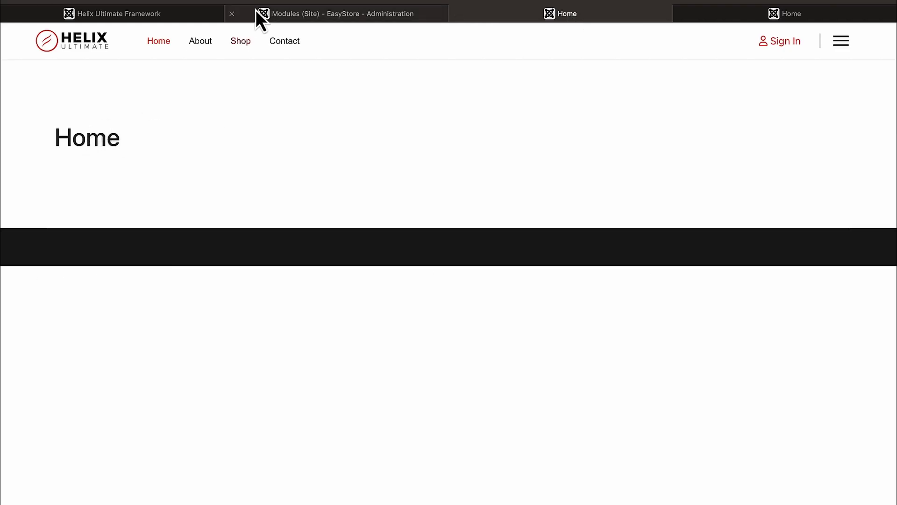
pyautogui.click(275, 17)
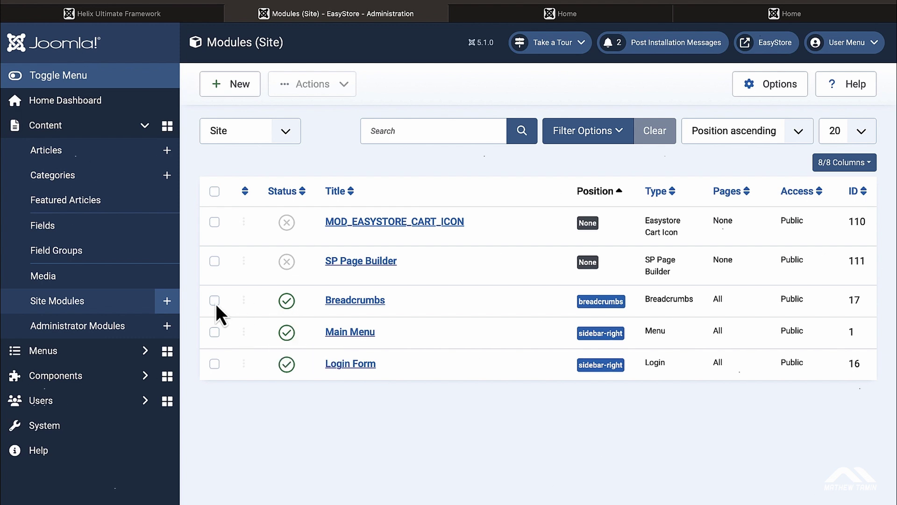
pyautogui.click(289, 304)
# Reload the site's Home page and check its layout against the site modules list and the Helix Ultimate template preview.
pyautogui.click(551, 16)
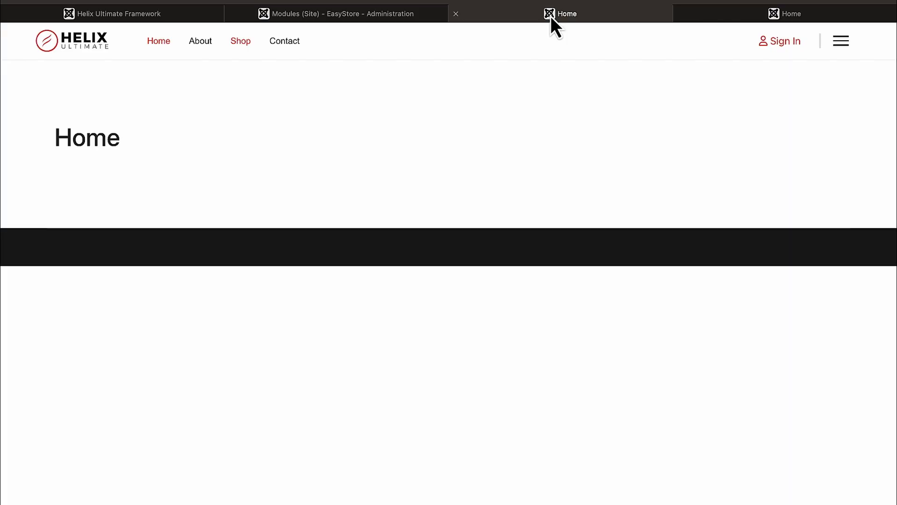
pyautogui.press('super+r')
pyautogui.click(170, 19)
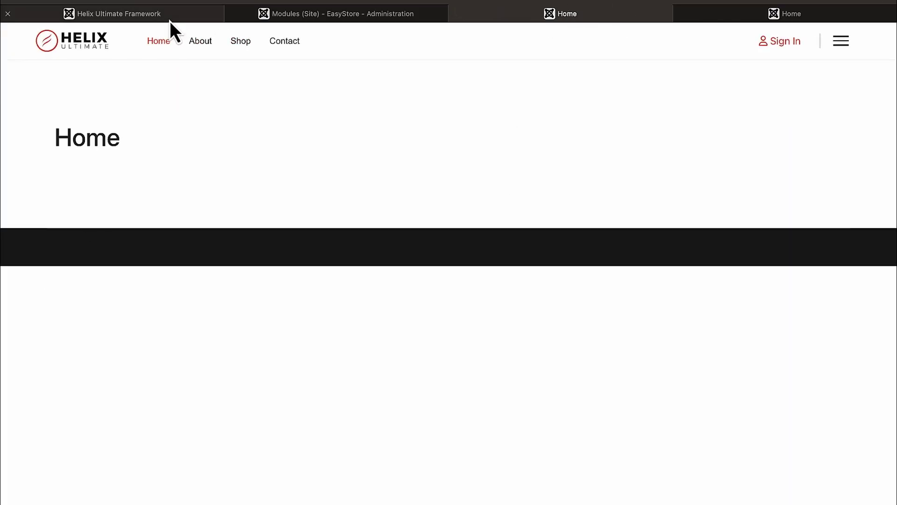
pyautogui.click(305, 15)
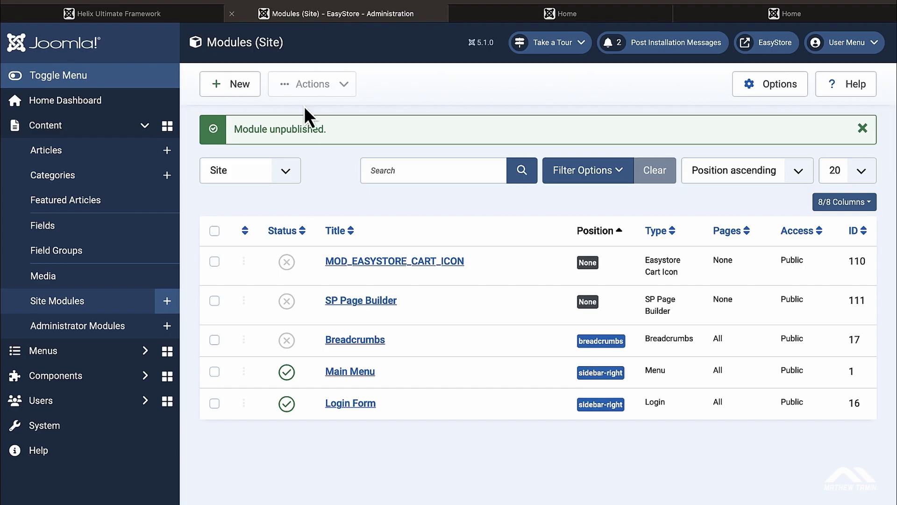
pyautogui.click(532, 12)
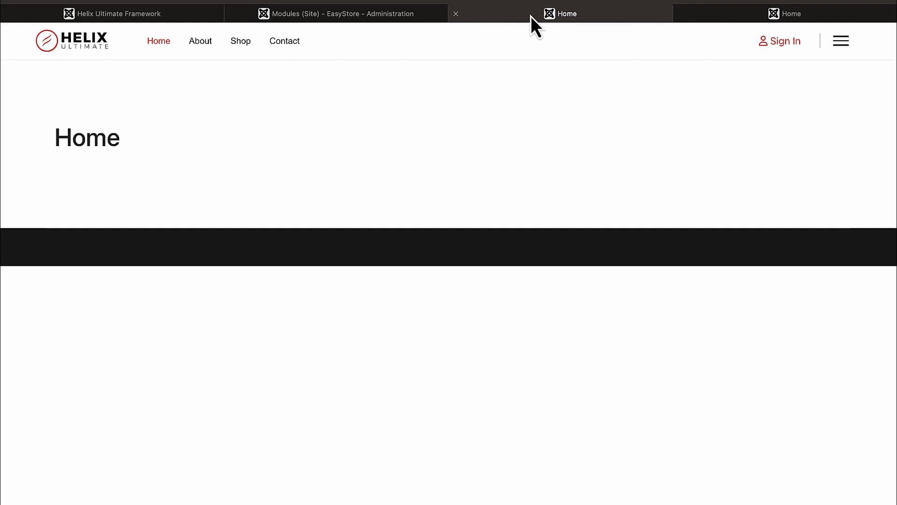
pyautogui.click(155, 18)
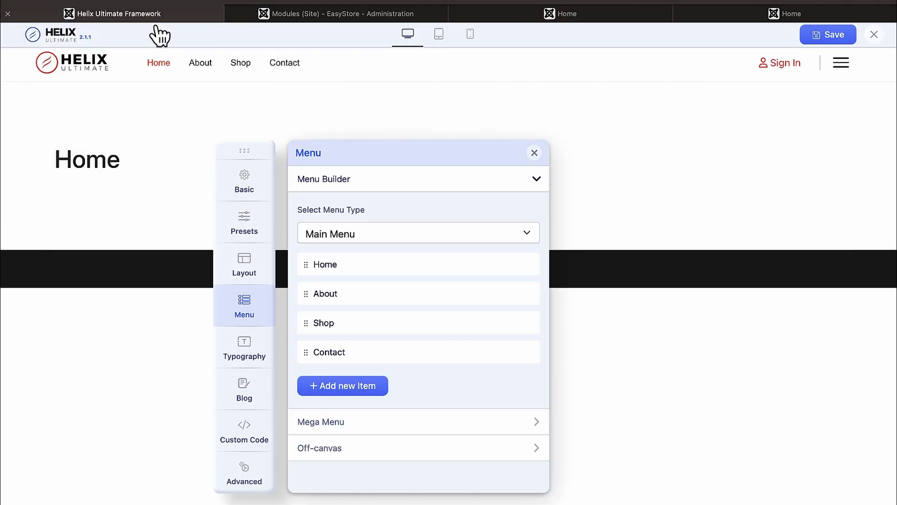
# In the Main Menu's Home item, set Show Page Heading to Hide under the page display settings and save the item.
pyautogui.click(260, 18)
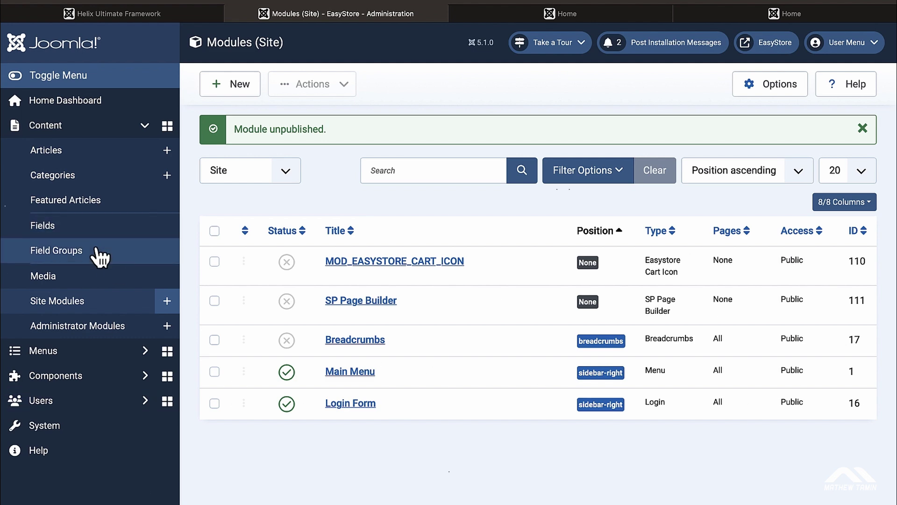
pyautogui.click(60, 353)
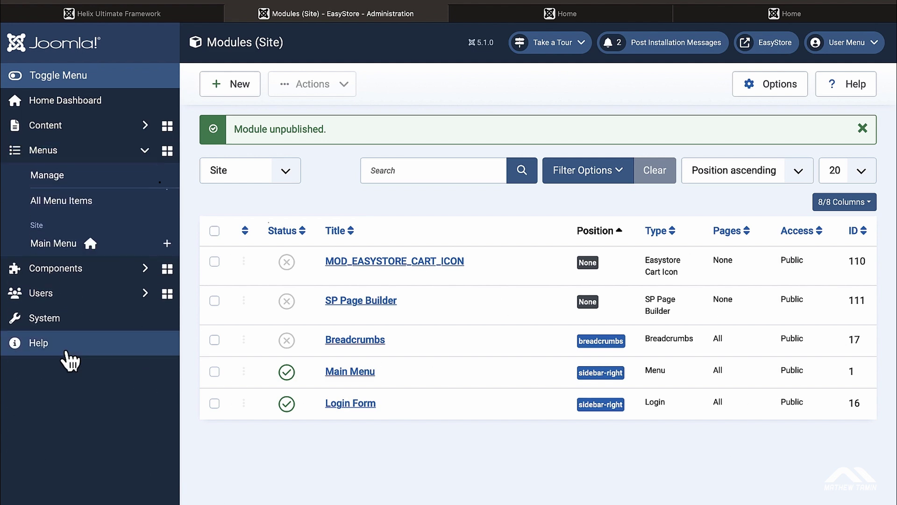
pyautogui.click(118, 256)
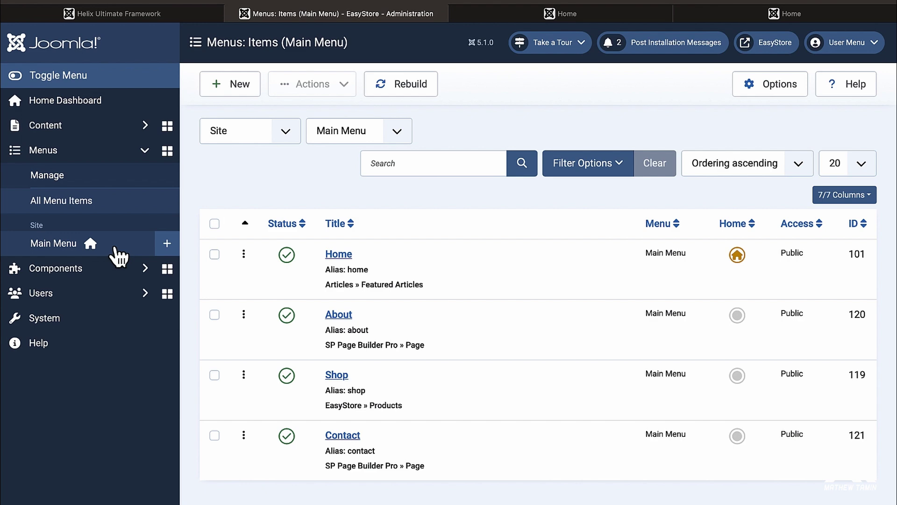
pyautogui.click(339, 256)
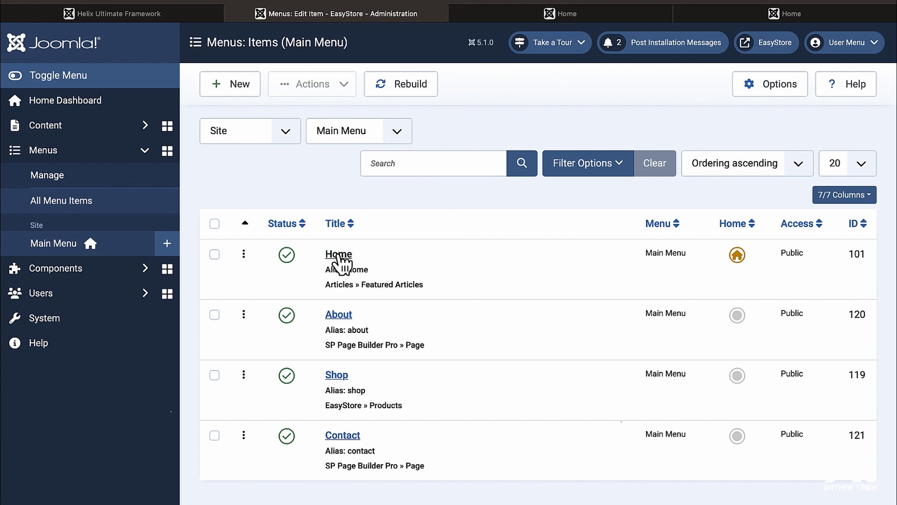
pyautogui.click(362, 224)
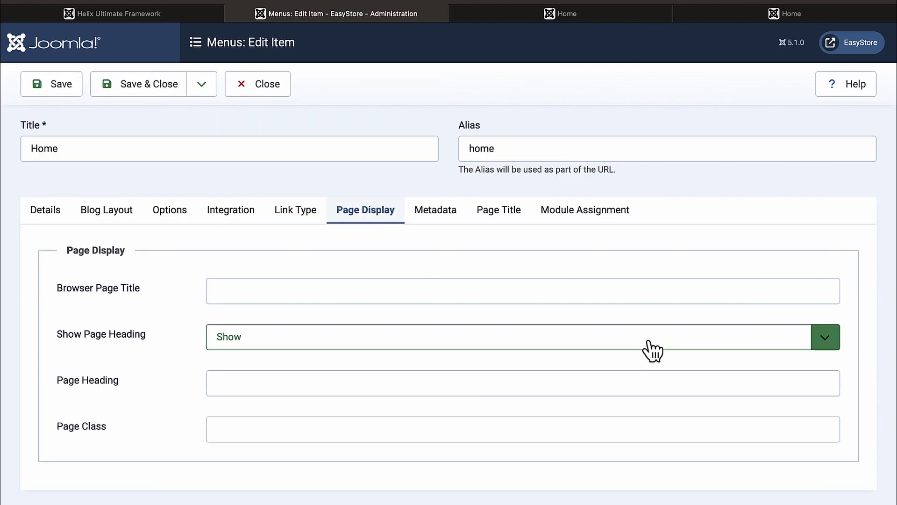
pyautogui.click(832, 344)
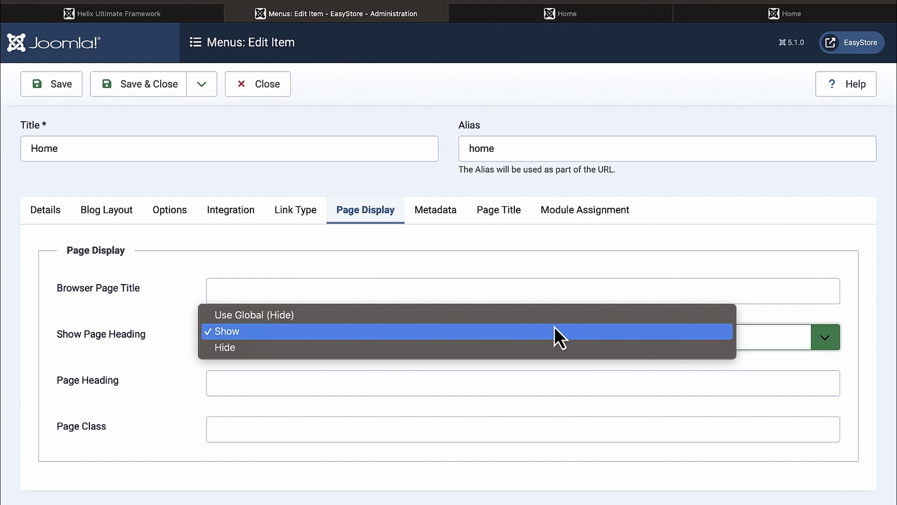
pyautogui.click(446, 351)
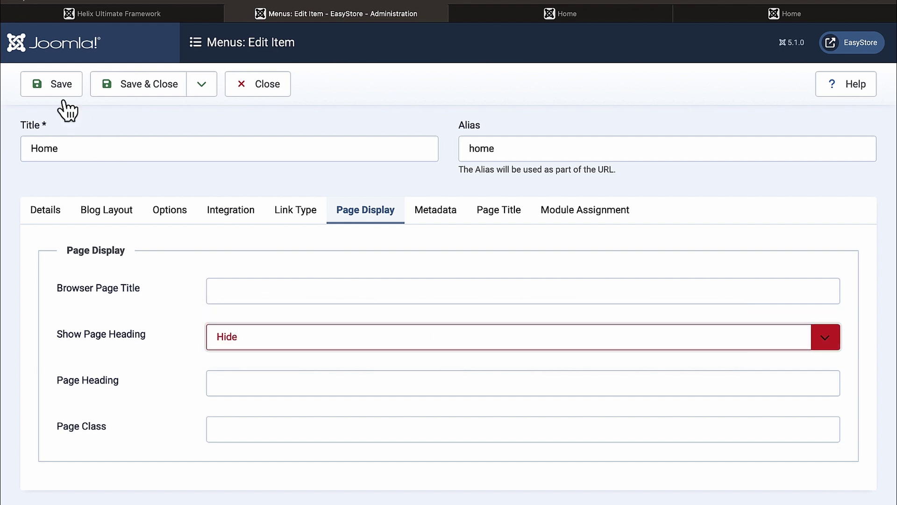
# Reload the site's Home page and compare it with the Home menu item's page heading setting.
pyautogui.click(560, 18)
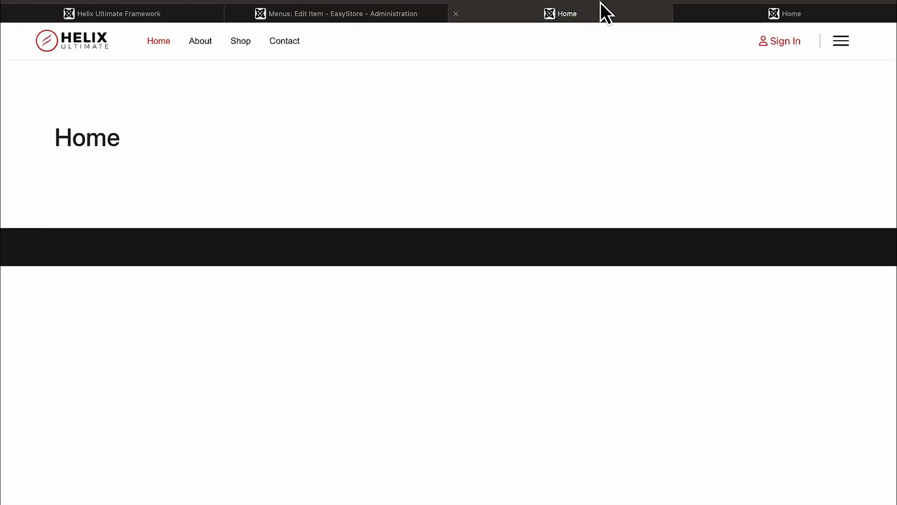
pyautogui.press('super+r')
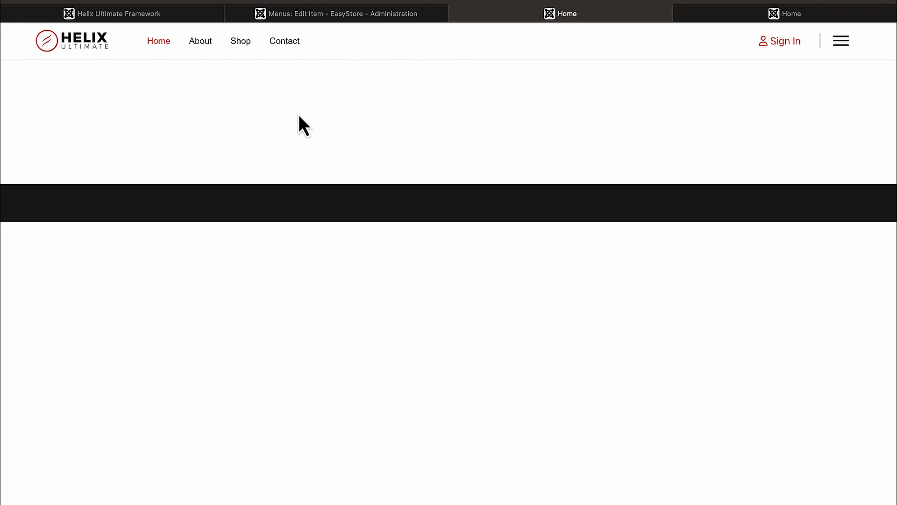
pyautogui.click(359, 18)
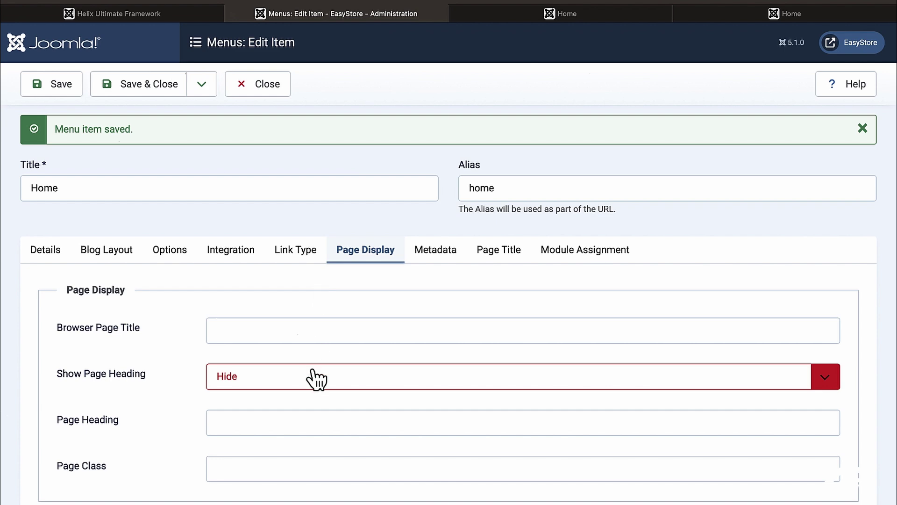
pyautogui.click(575, 18)
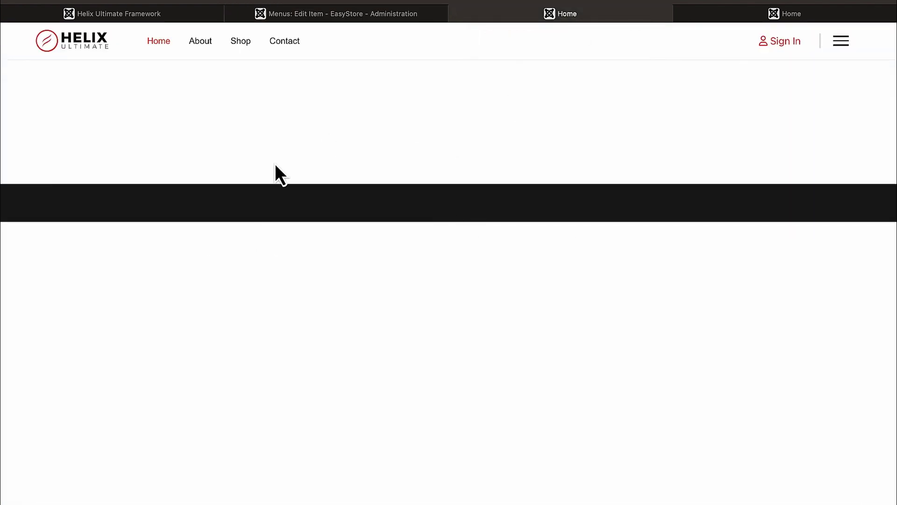